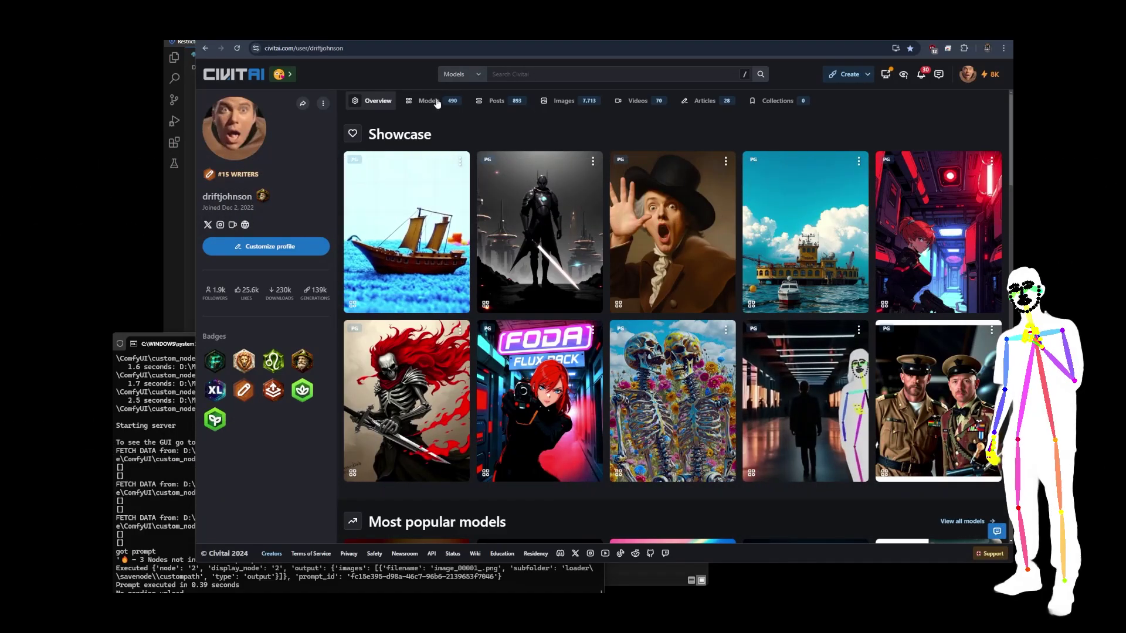
# Open the DJZ-Nodes repository page on GitHub from the Civitai profile
pyautogui.click(413, 41)
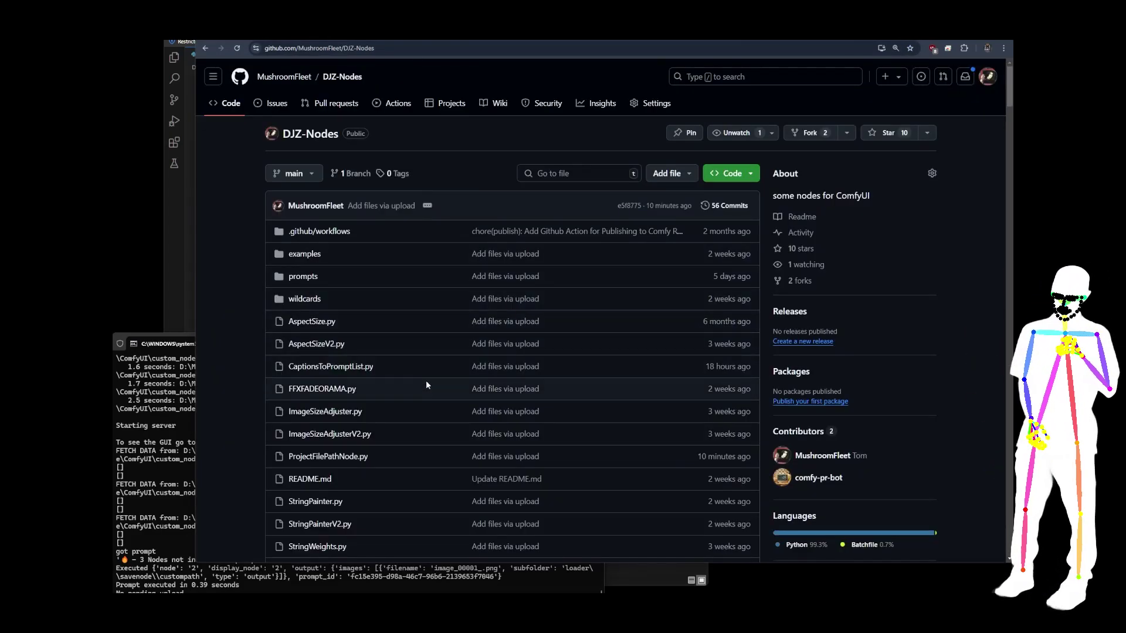
pyautogui.scroll(-1, 427, 380)
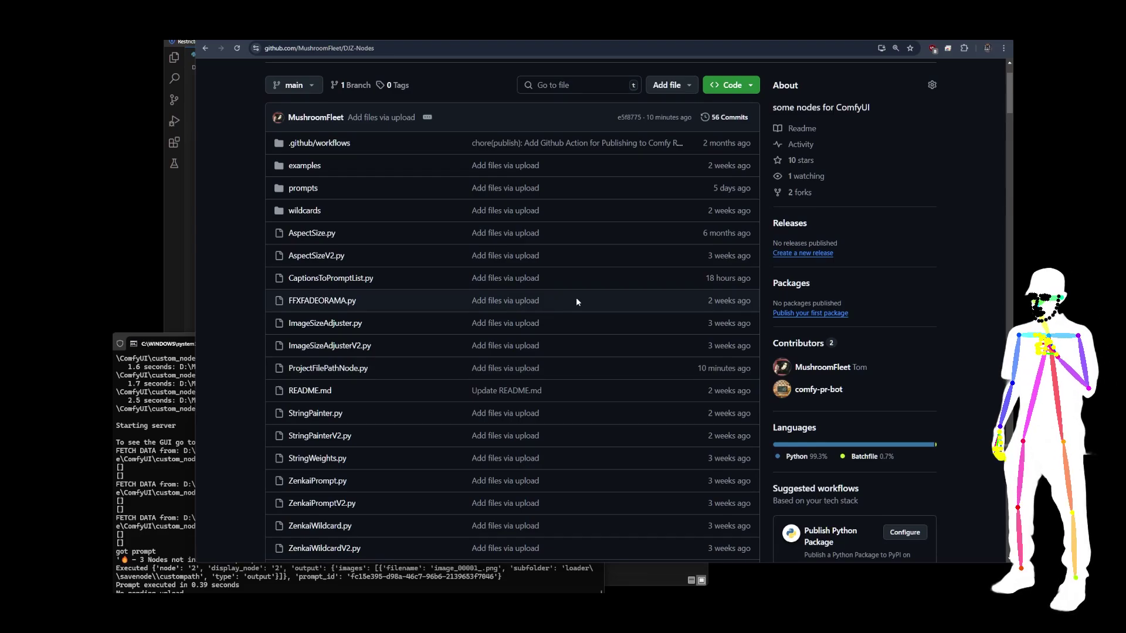
# Back in ComfyUI, select the Project File Path Generator and search nodes for 'file' and 'project' without adding any
pyautogui.hotkey('ctrl', 'Tab')
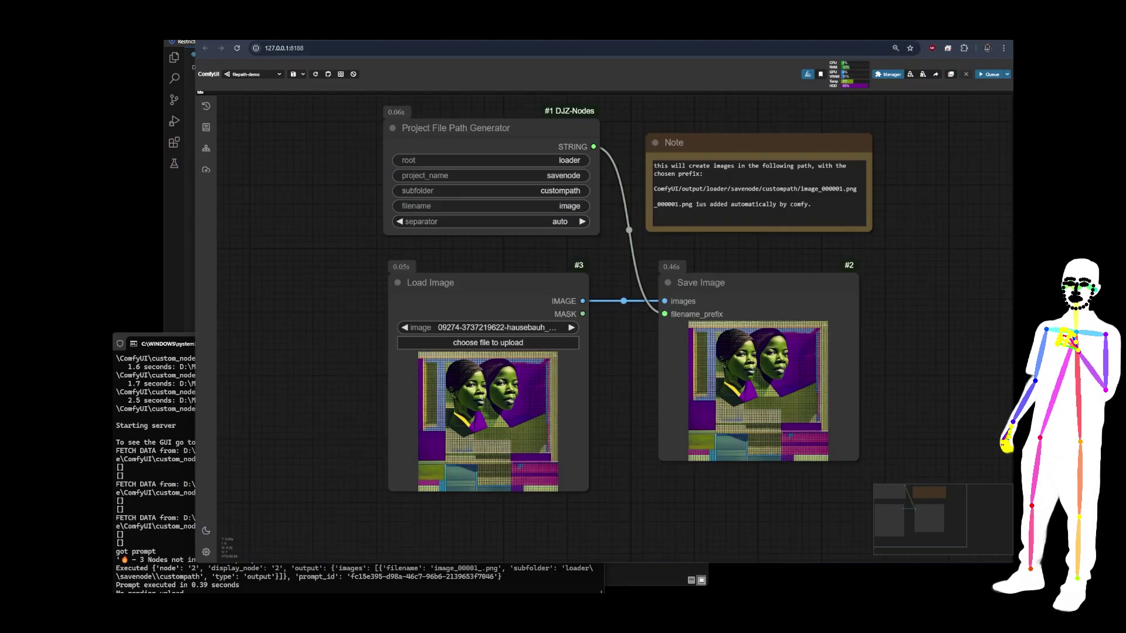
pyautogui.click(502, 127)
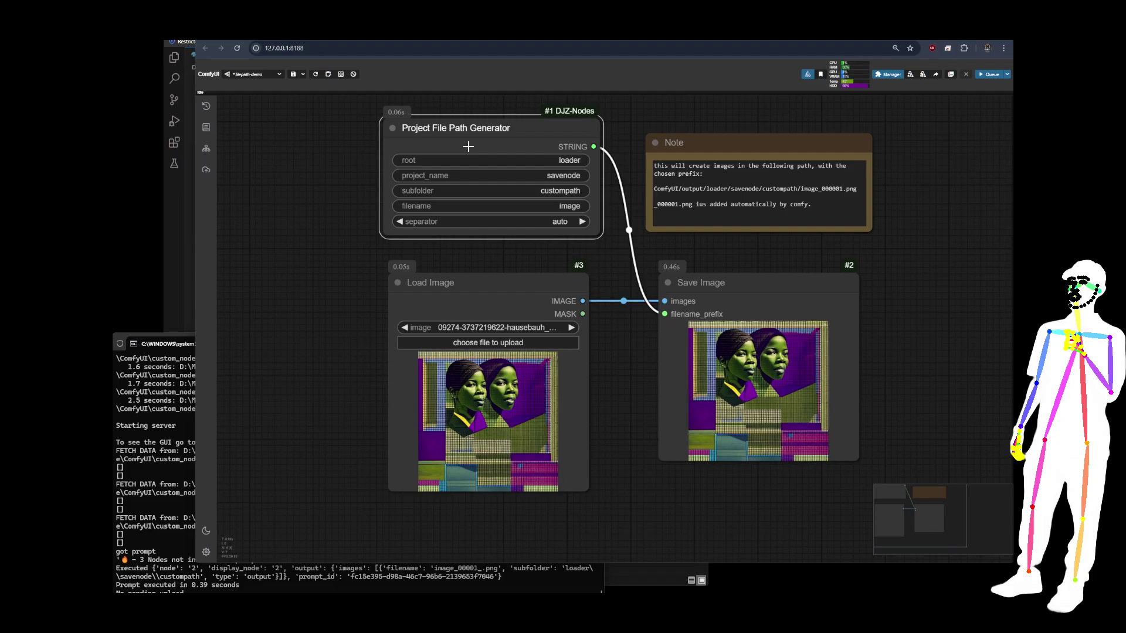
pyautogui.doubleClick(311, 211)
pyautogui.write('file')
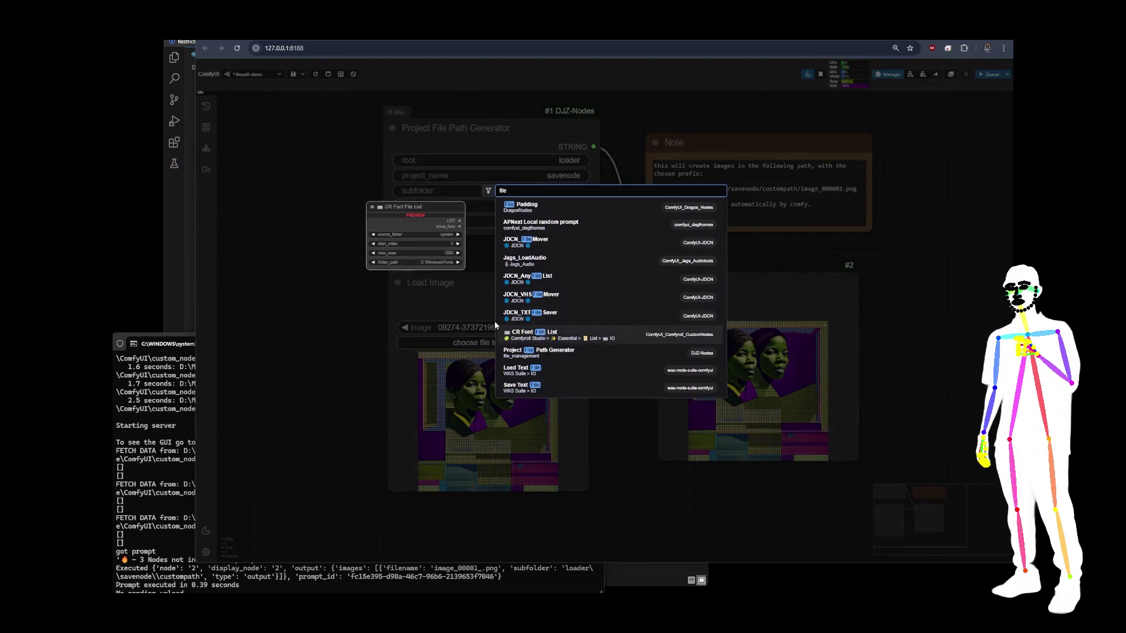
pyautogui.click(285, 326)
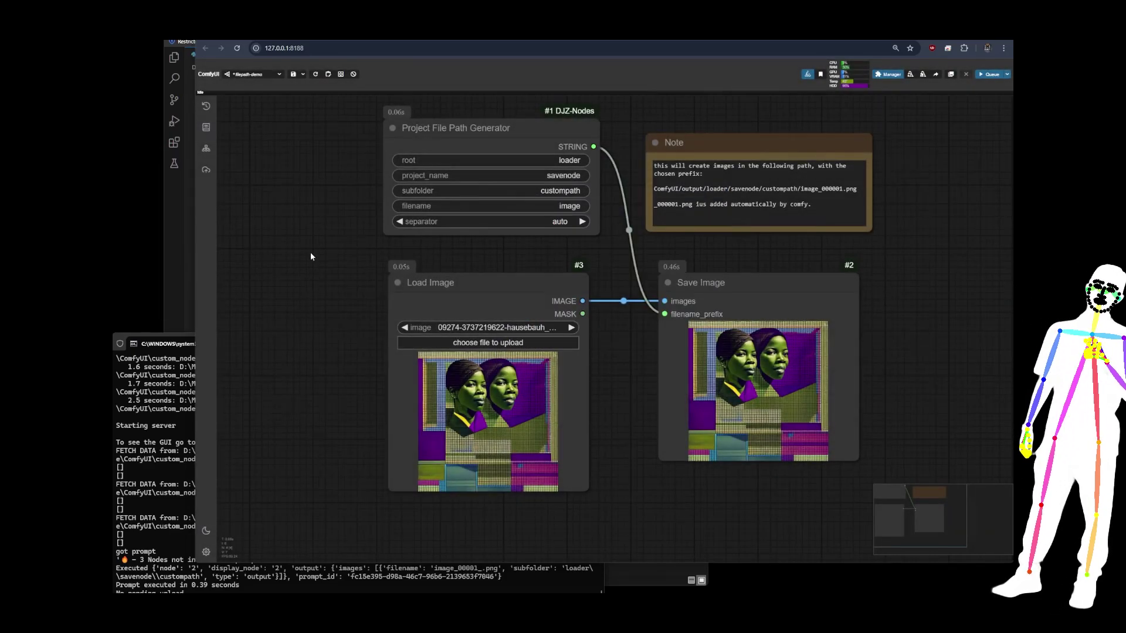
pyautogui.doubleClick(311, 256)
pyautogui.write('project')
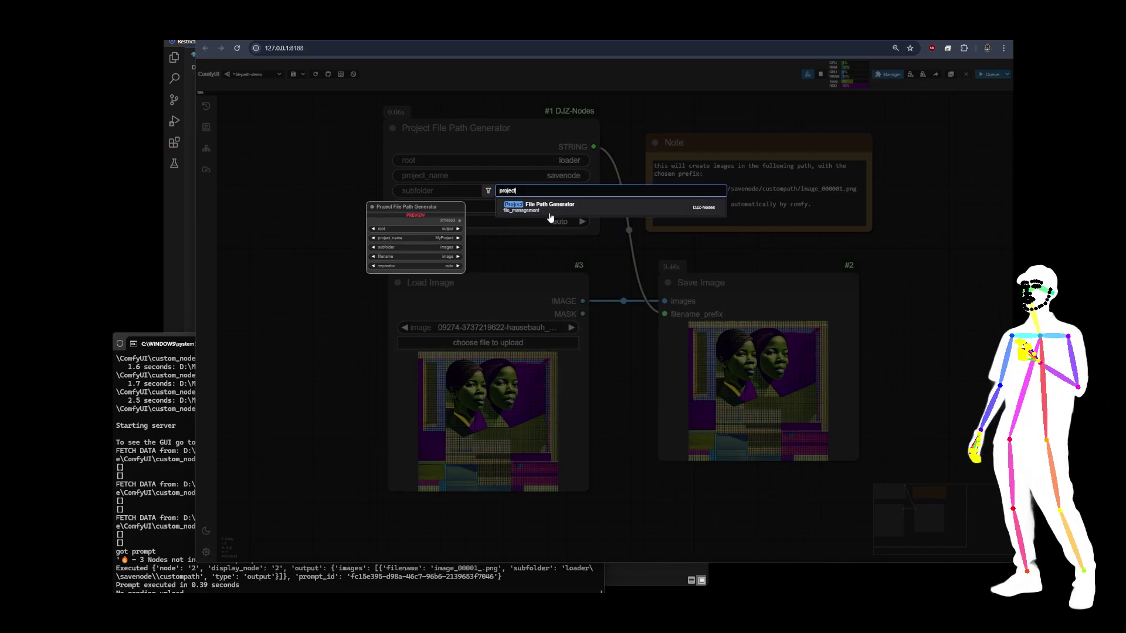
pyautogui.click(307, 277)
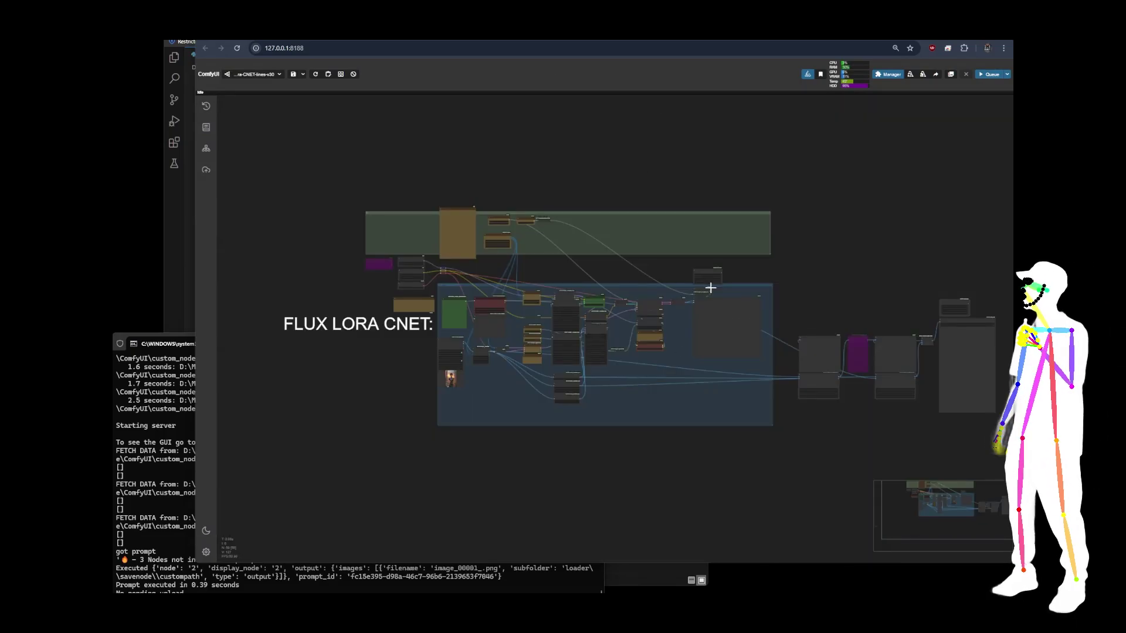
# Expand and reposition the collapsed Text Concatenate and Foda Root nodes beside Project Name
pyautogui.scroll(10, 533, 218)
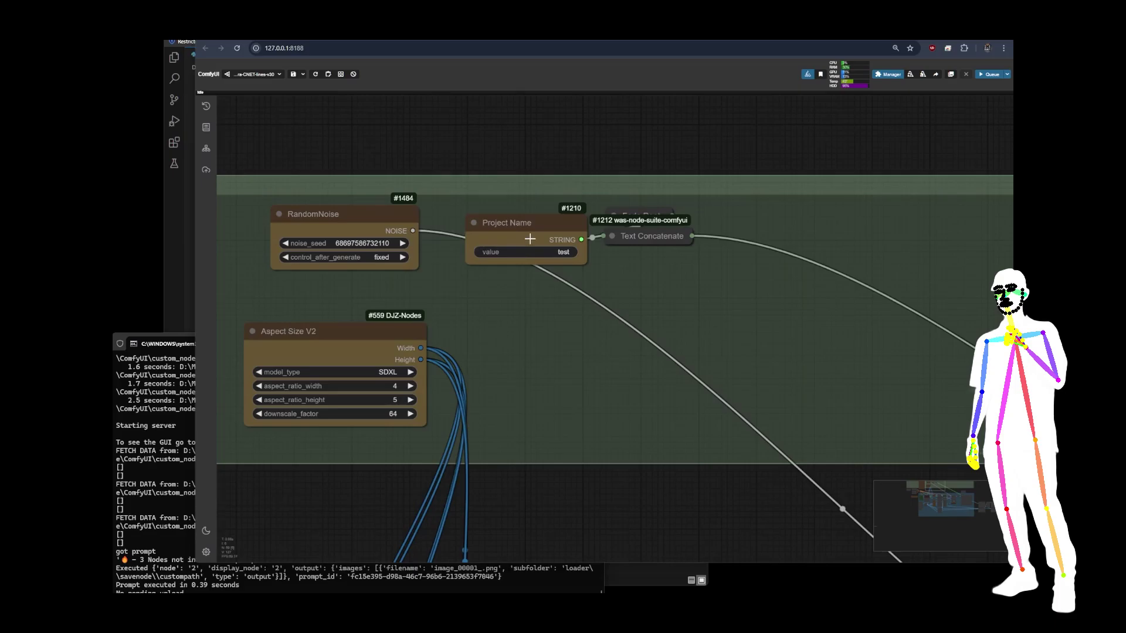
pyautogui.moveTo(529, 238); pyautogui.dragTo(519, 232)
pyautogui.click(612, 236)
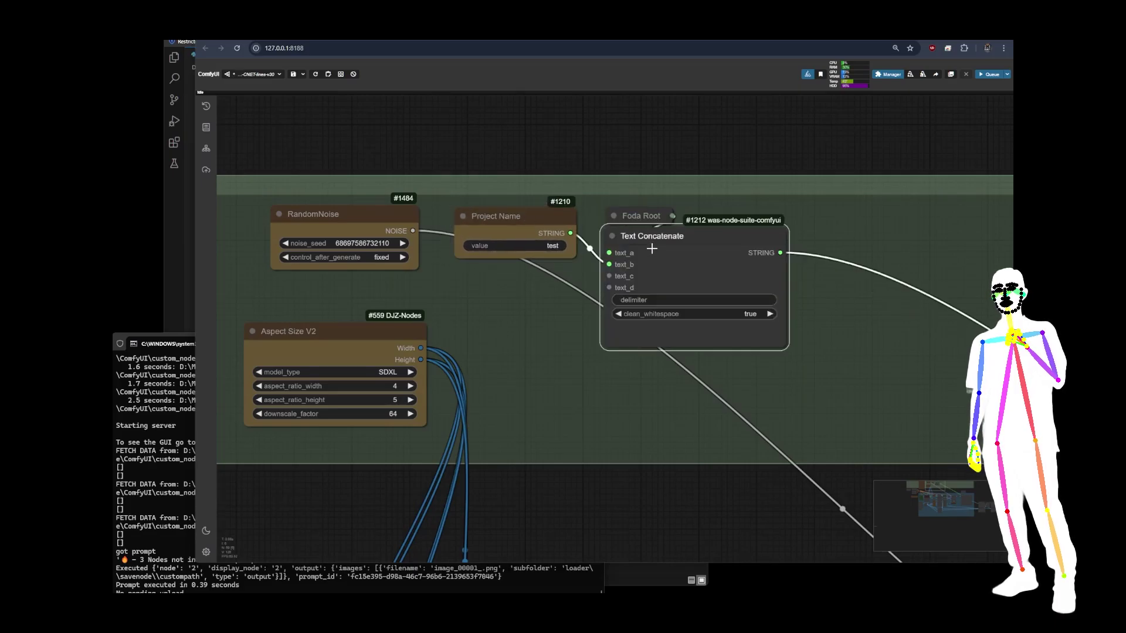
pyautogui.moveTo(652, 249); pyautogui.dragTo(665, 277)
pyautogui.click(613, 216)
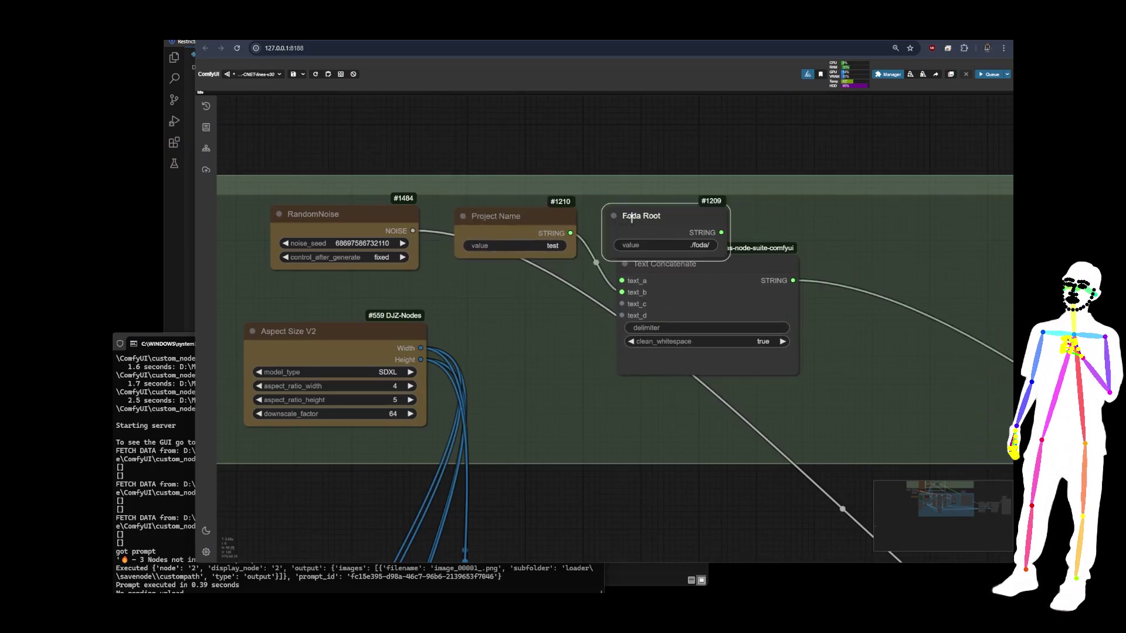
pyautogui.moveTo(631, 217); pyautogui.dragTo(637, 199)
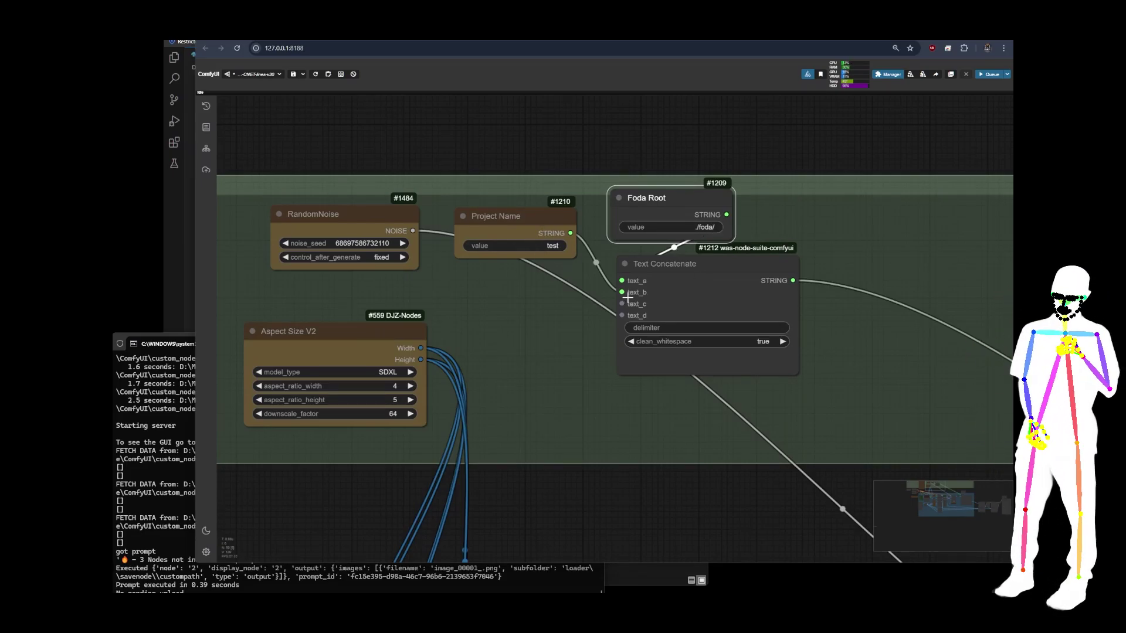
# Expand Mode Subdirectory and CR Text Concatenate, then re-collapse CR Text Concatenate to reveal Save Image inputs
pyautogui.scroll(-5, 495, 188)
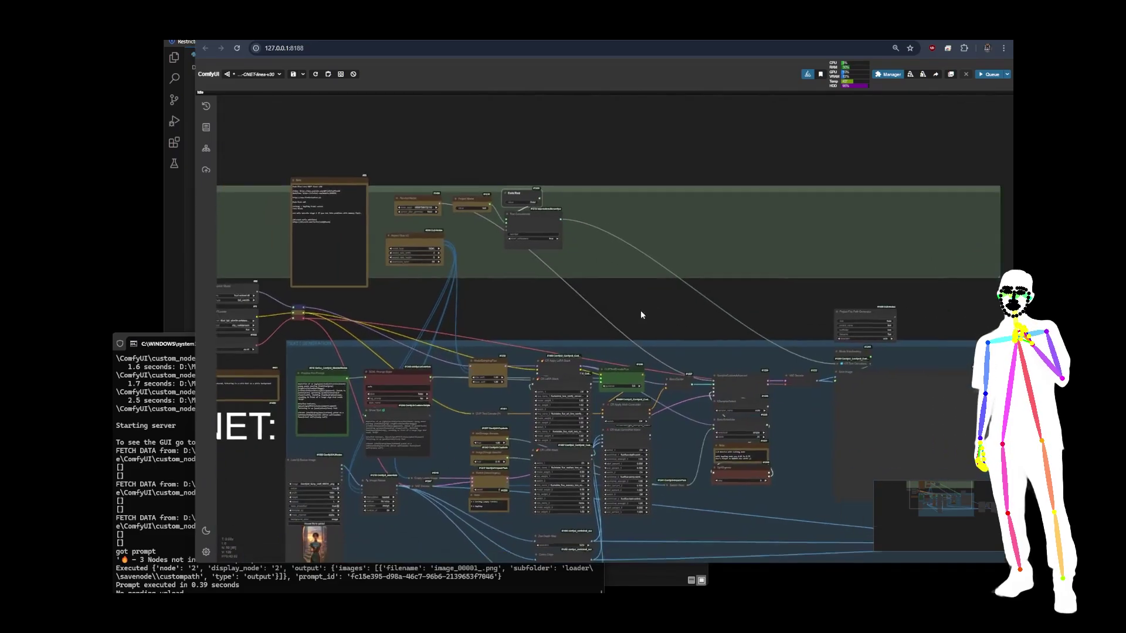
pyautogui.scroll(5, 722, 301)
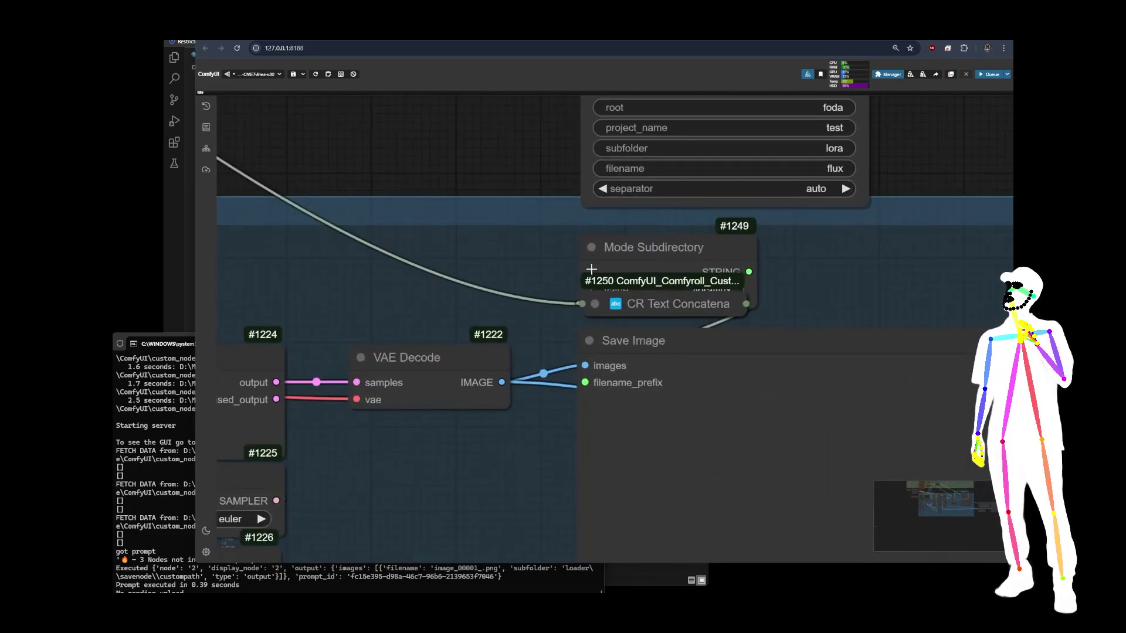
pyautogui.click(591, 247)
pyautogui.moveTo(637, 253); pyautogui.dragTo(639, 223)
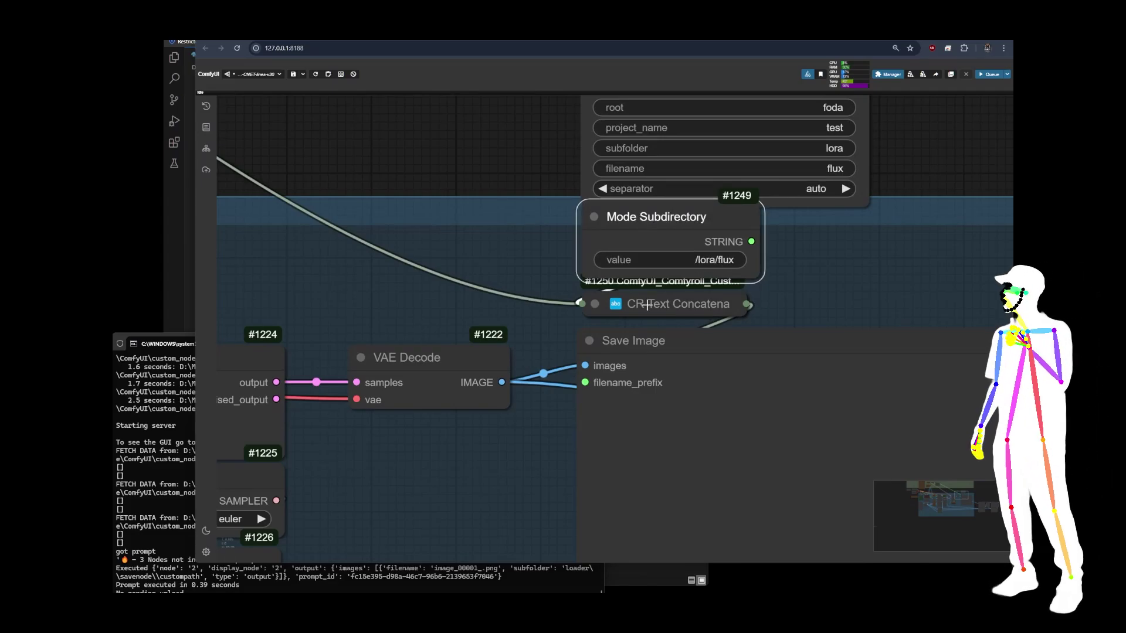
pyautogui.click(596, 304)
pyautogui.moveTo(602, 304); pyautogui.dragTo(635, 295)
pyautogui.hotkey('alt', 'c')
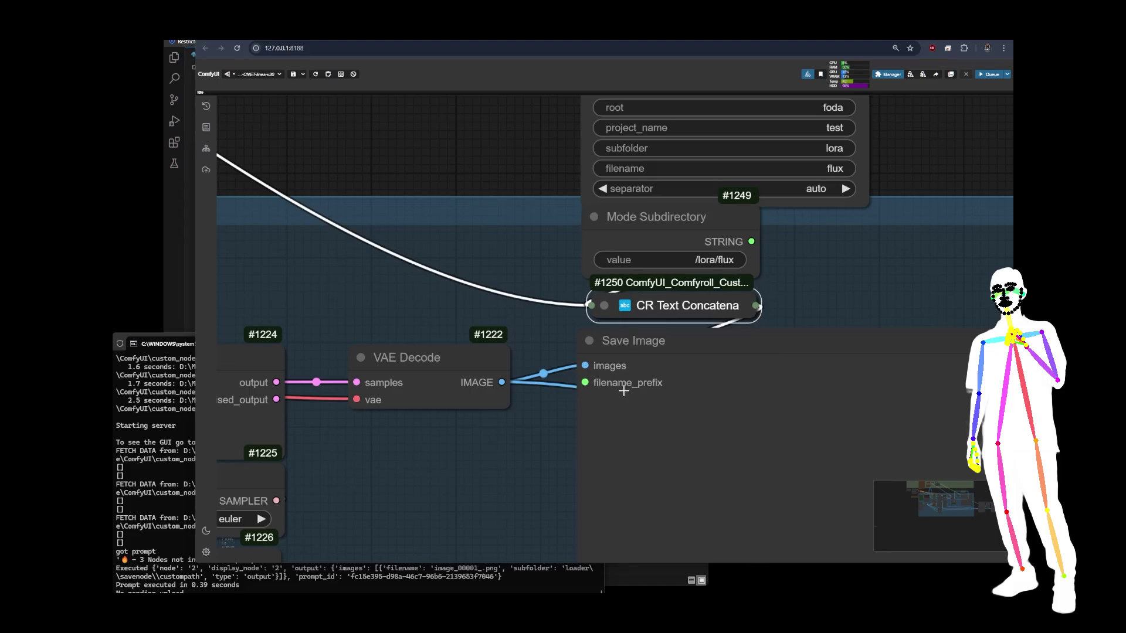
# Look over the expanded path-building nodes, then return to the filepath-demo workflow
pyautogui.scroll(-15, 690, 333)
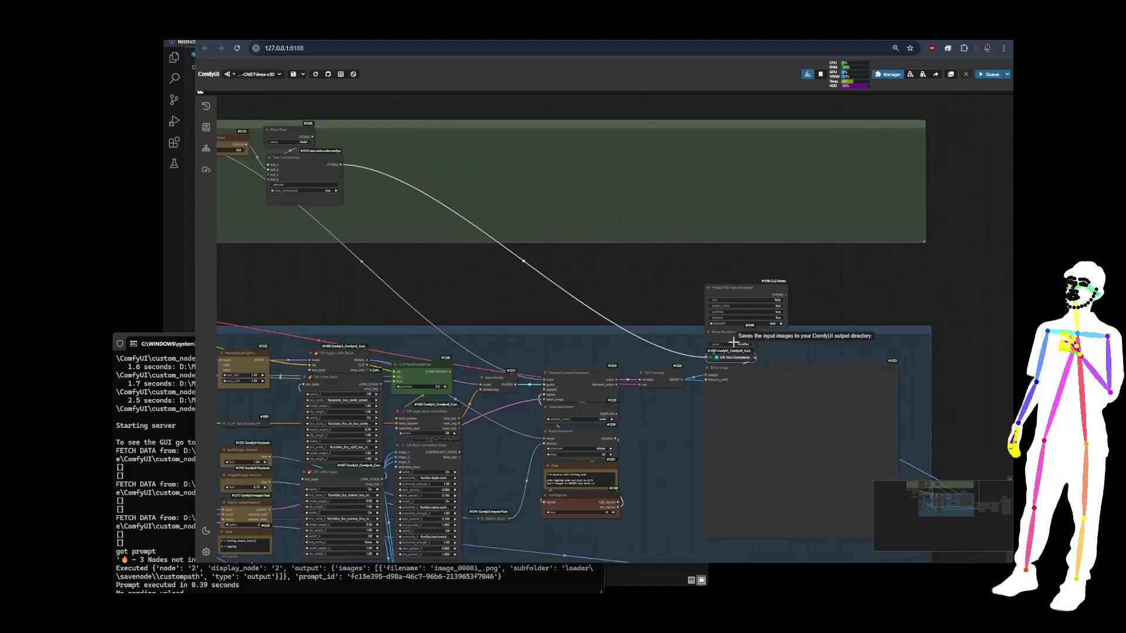
pyautogui.scroll(18, 381, 197)
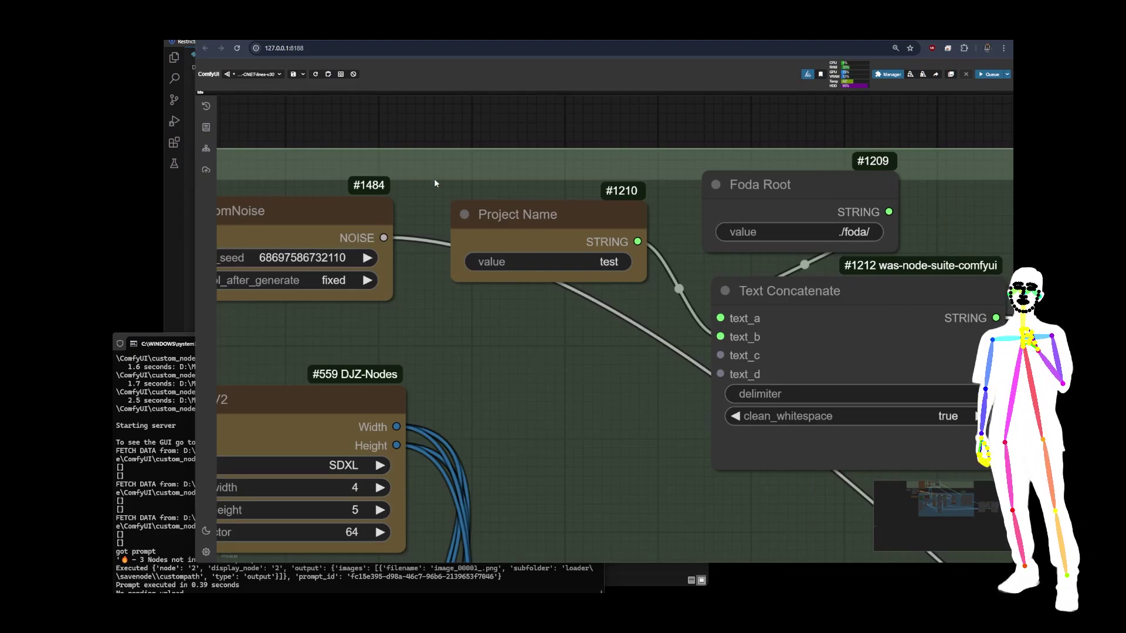
pyautogui.scroll(-10, 442, 178)
pyautogui.scroll(-5, 448, 186)
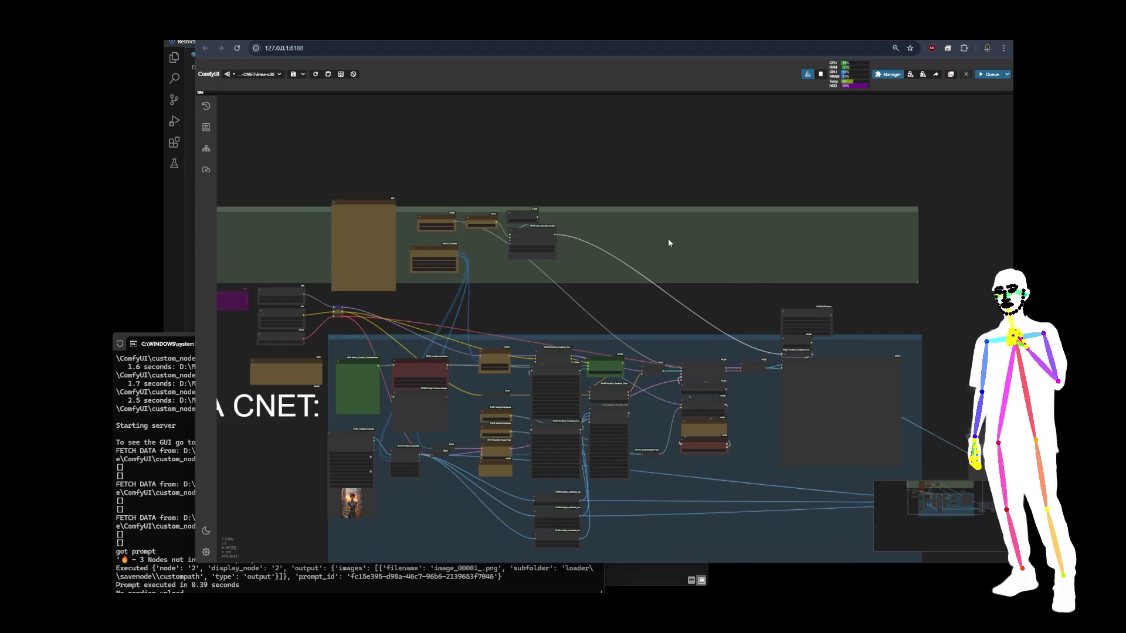
pyautogui.scroll(5, 650, 237)
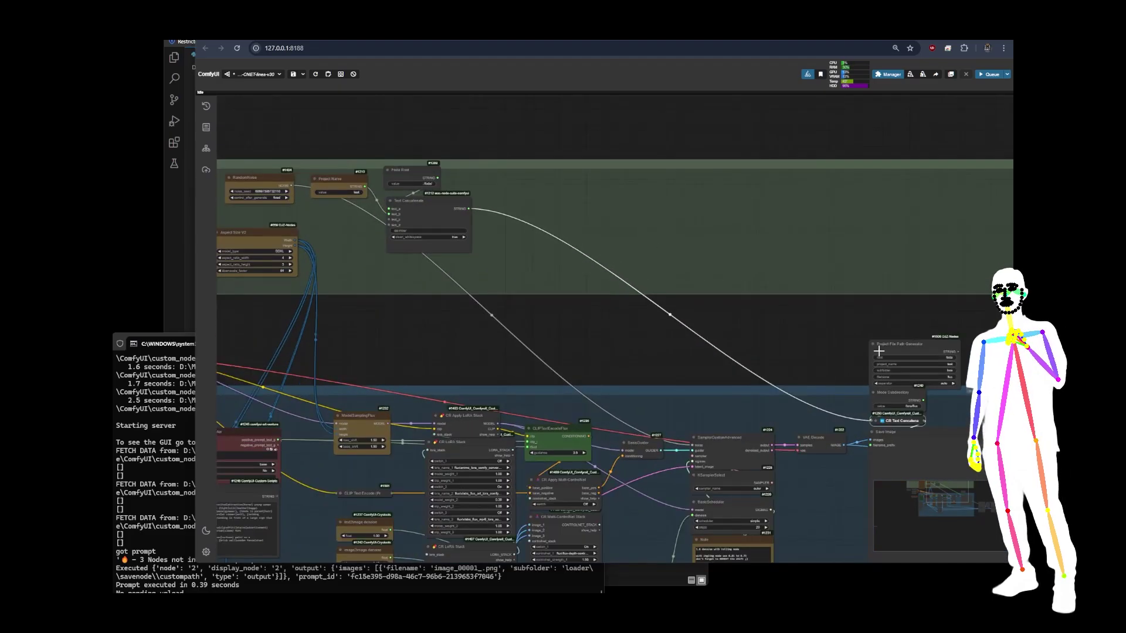
pyautogui.scroll(6, 571, 371)
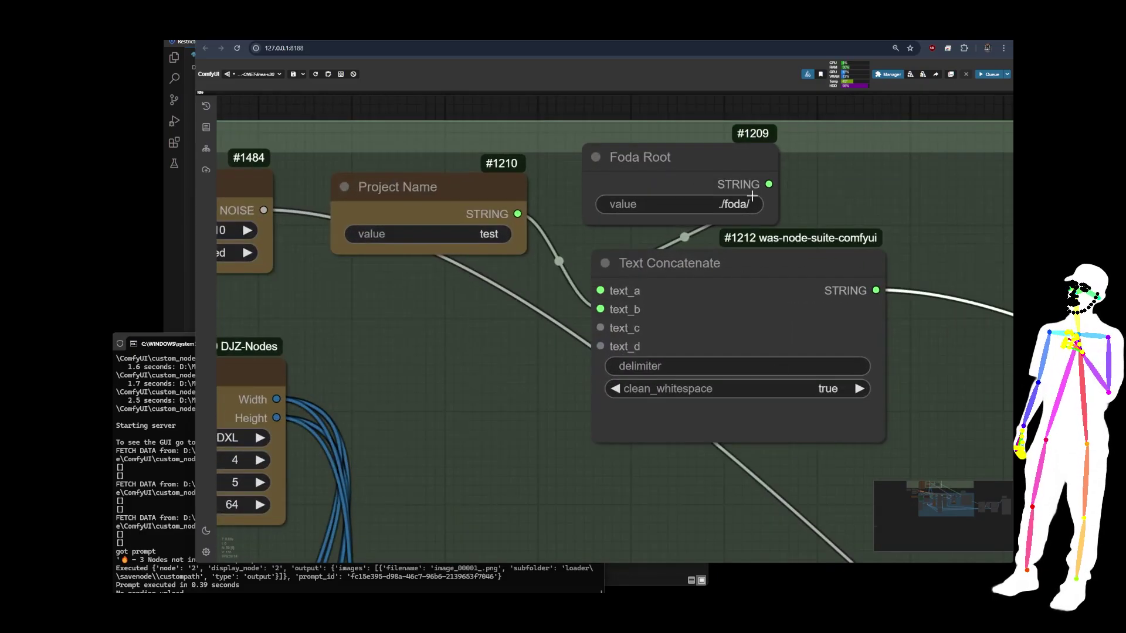
pyautogui.scroll(-8, 752, 196)
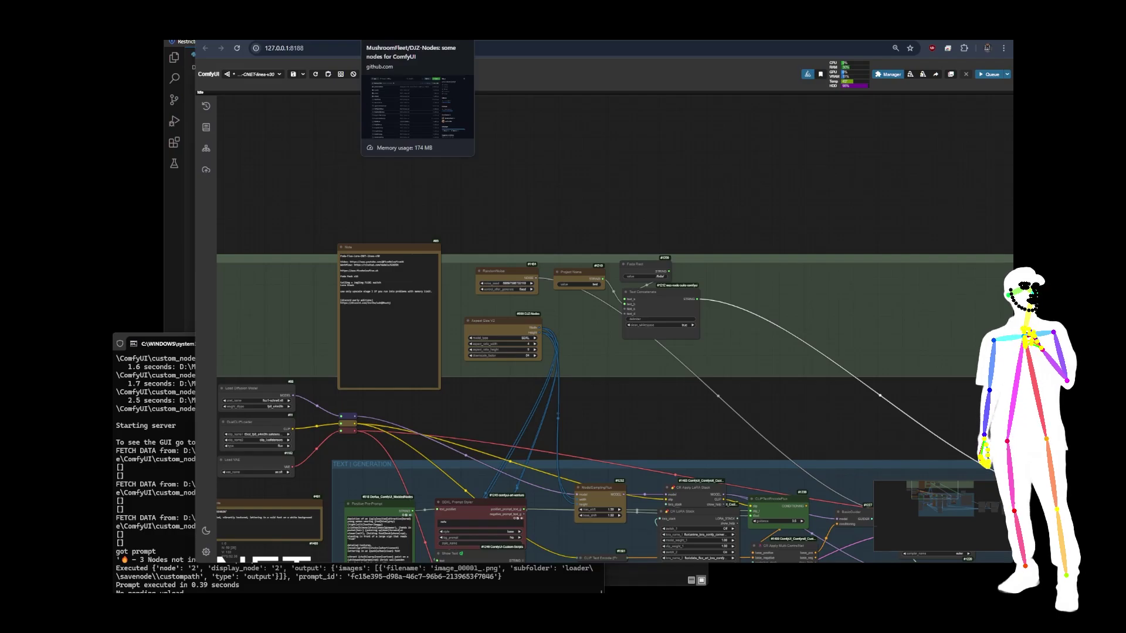
pyautogui.click(578, 42)
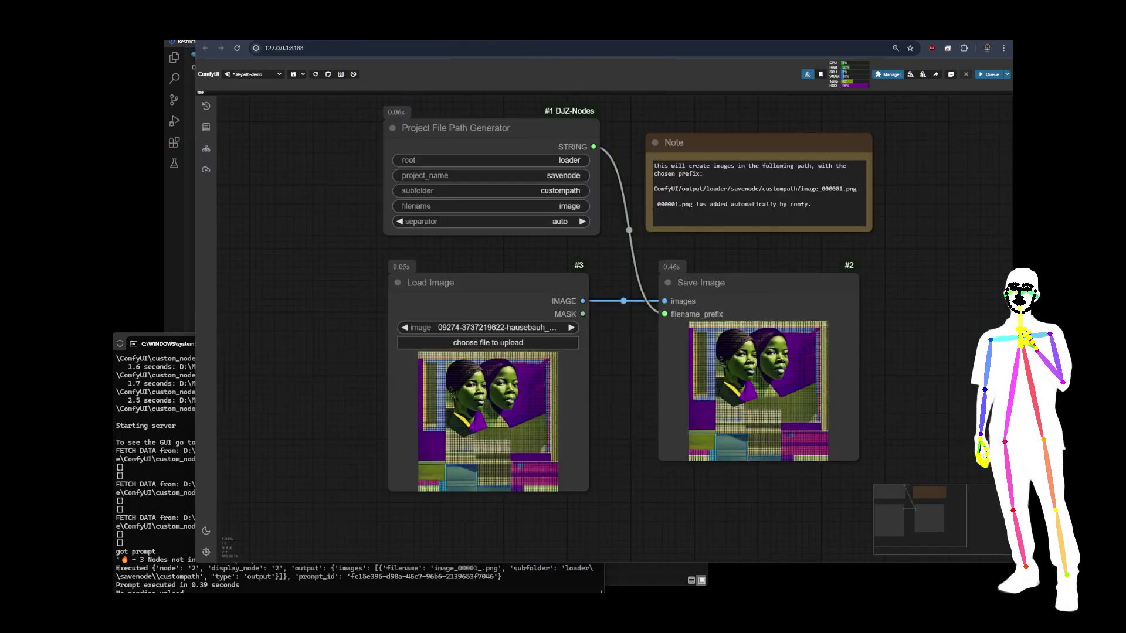
# Leave the path generator's root as 'loader' and separator on 'auto', nudge it, and begin editing the note
pyautogui.click(472, 163)
pyautogui.press('Escape')
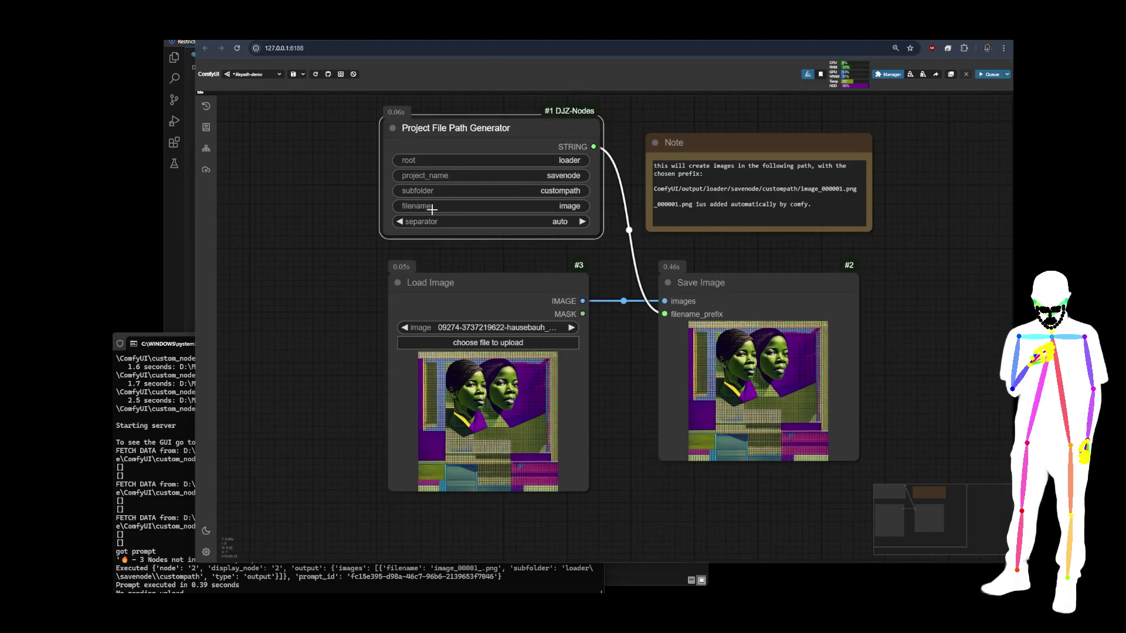
pyautogui.click(551, 222)
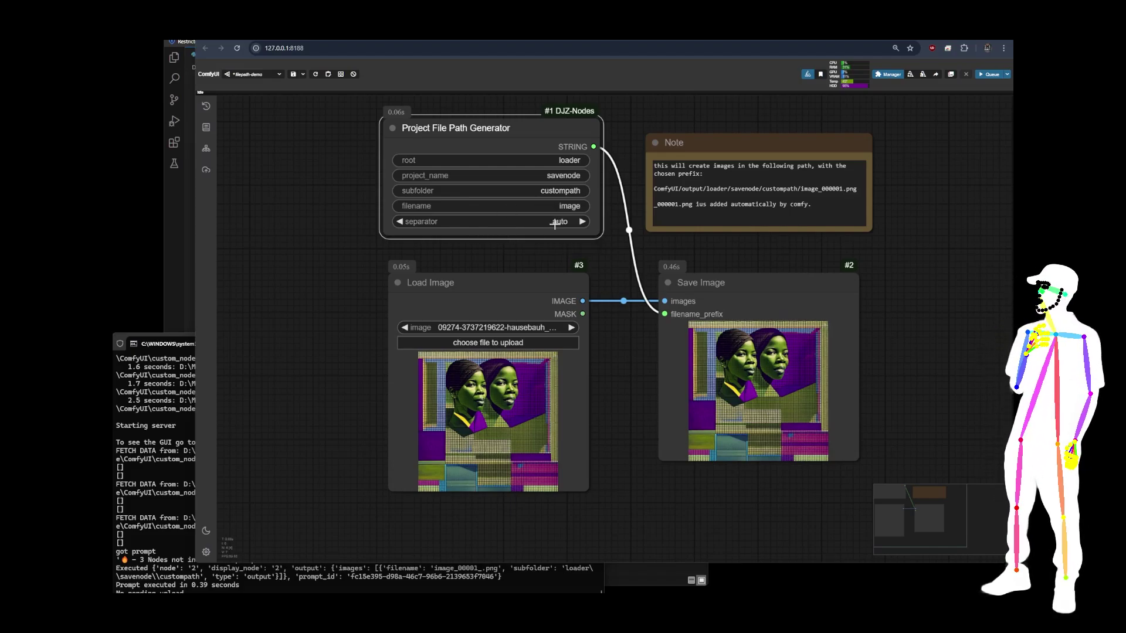
pyautogui.click(555, 223)
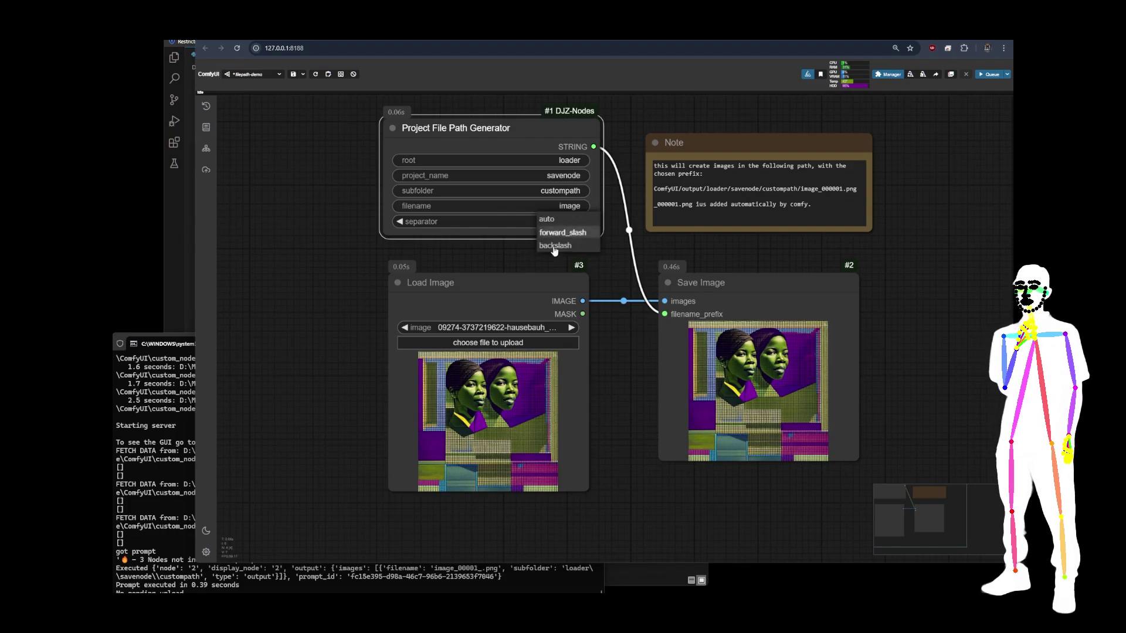
pyautogui.click(497, 231)
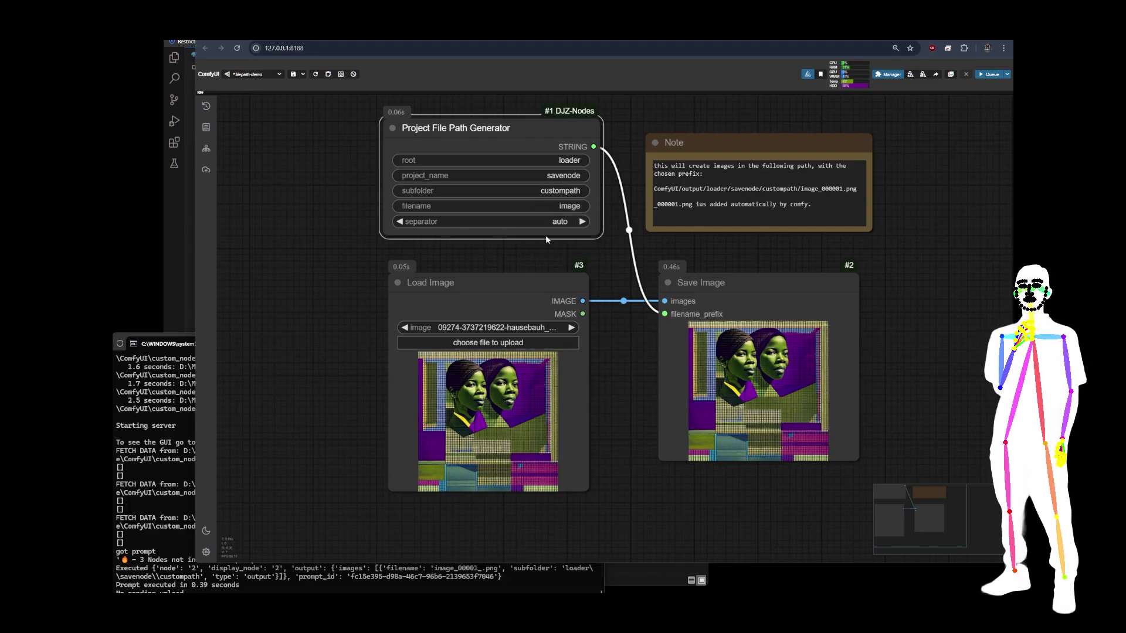
pyautogui.click(555, 225)
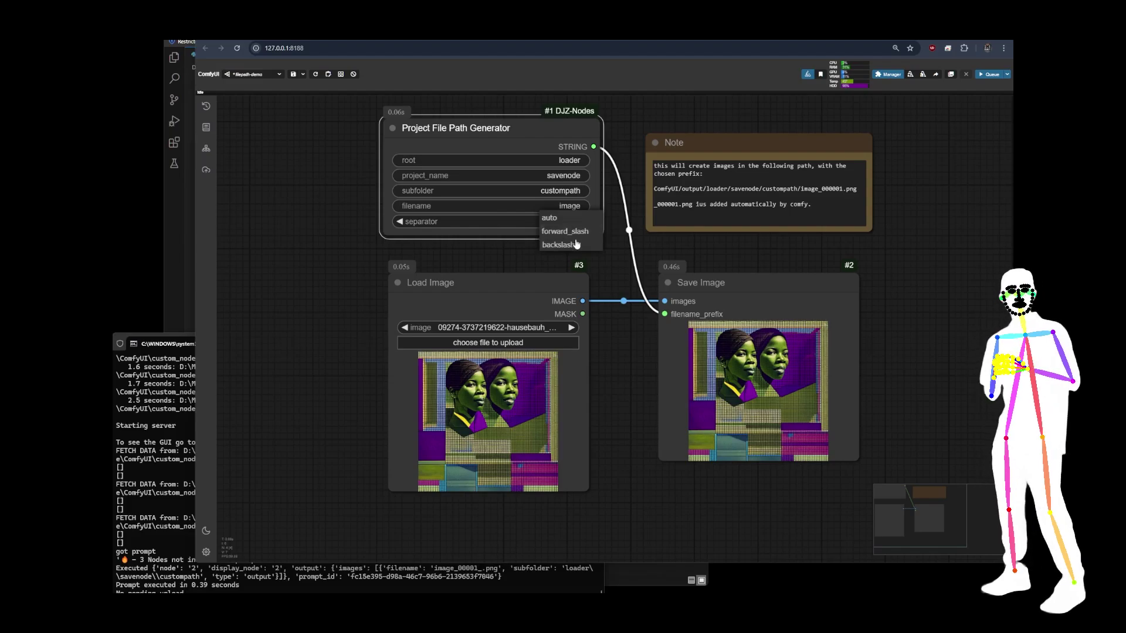
pyautogui.click(516, 234)
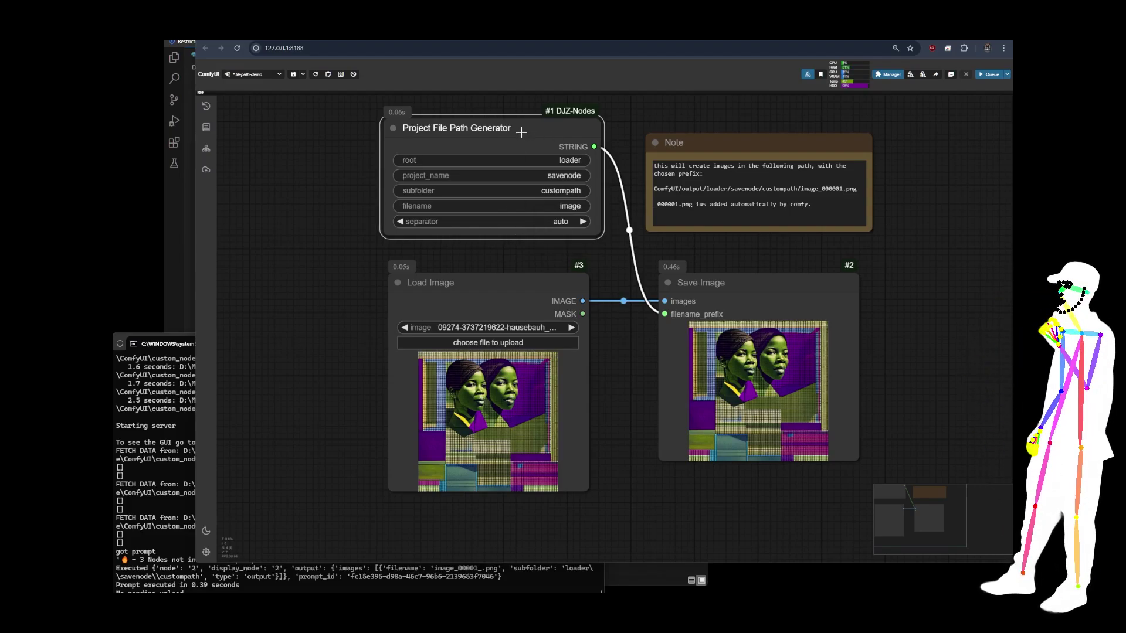
pyautogui.moveTo(523, 132); pyautogui.dragTo(519, 135)
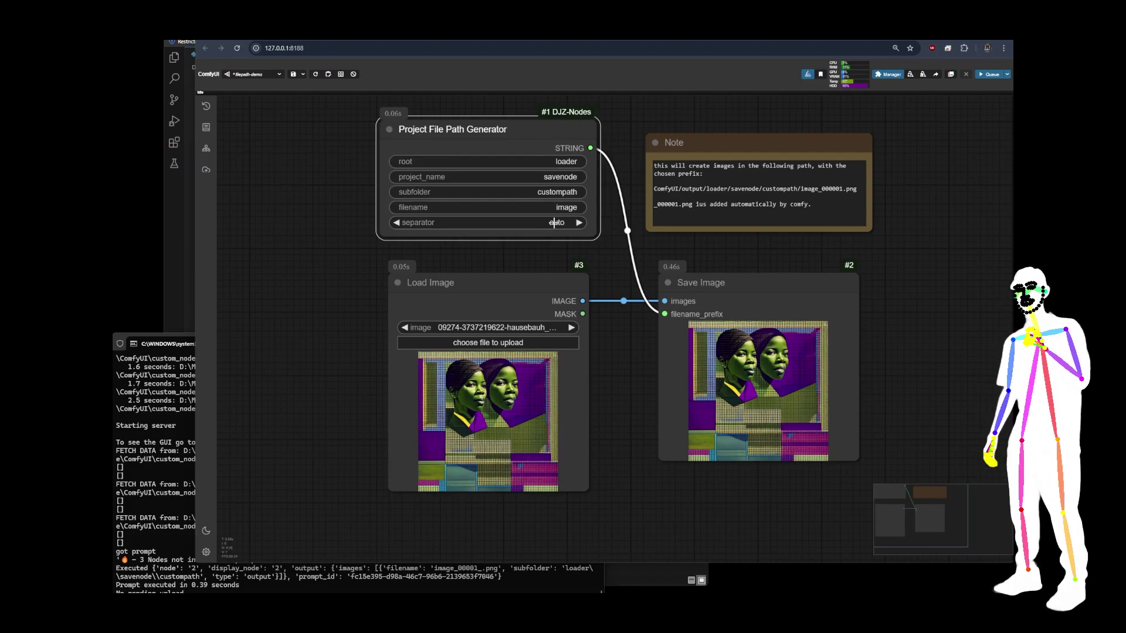
pyautogui.click(821, 212)
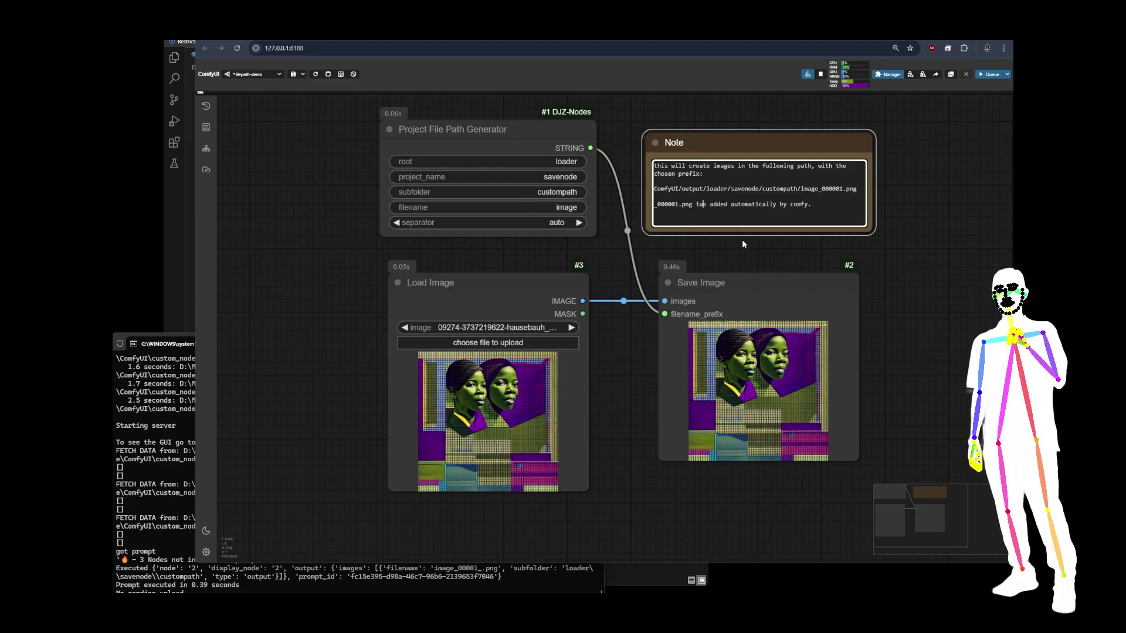
# Delete the stray 'u' so the note reads 'is added automatically', and save the workflow
pyautogui.press('BackSpace')
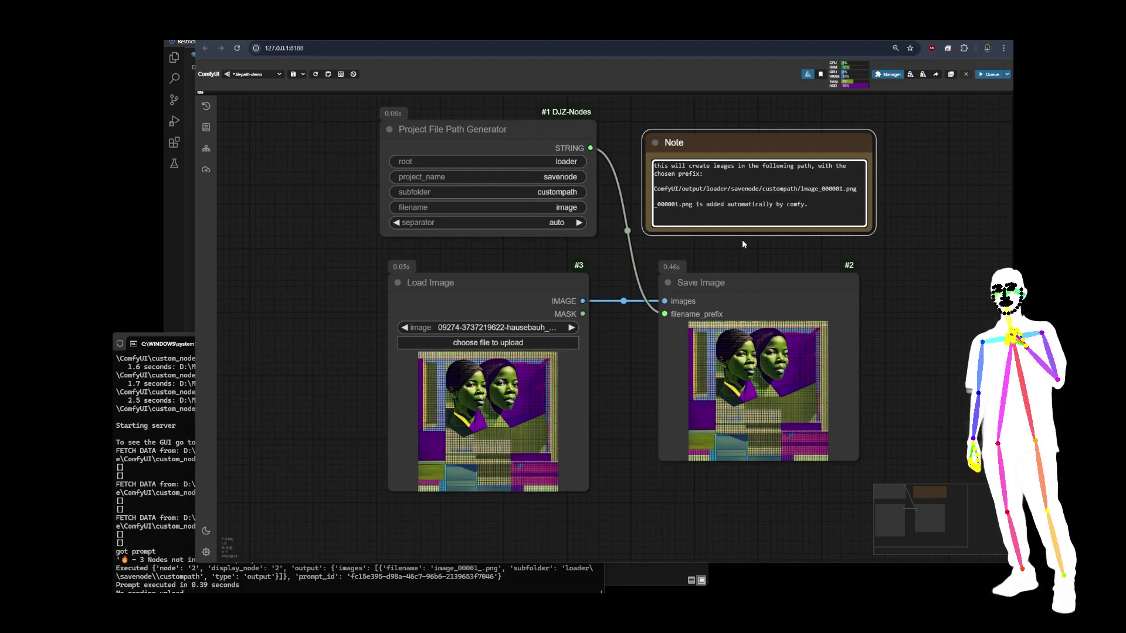
pyautogui.click(293, 74)
pyautogui.click(890, 264)
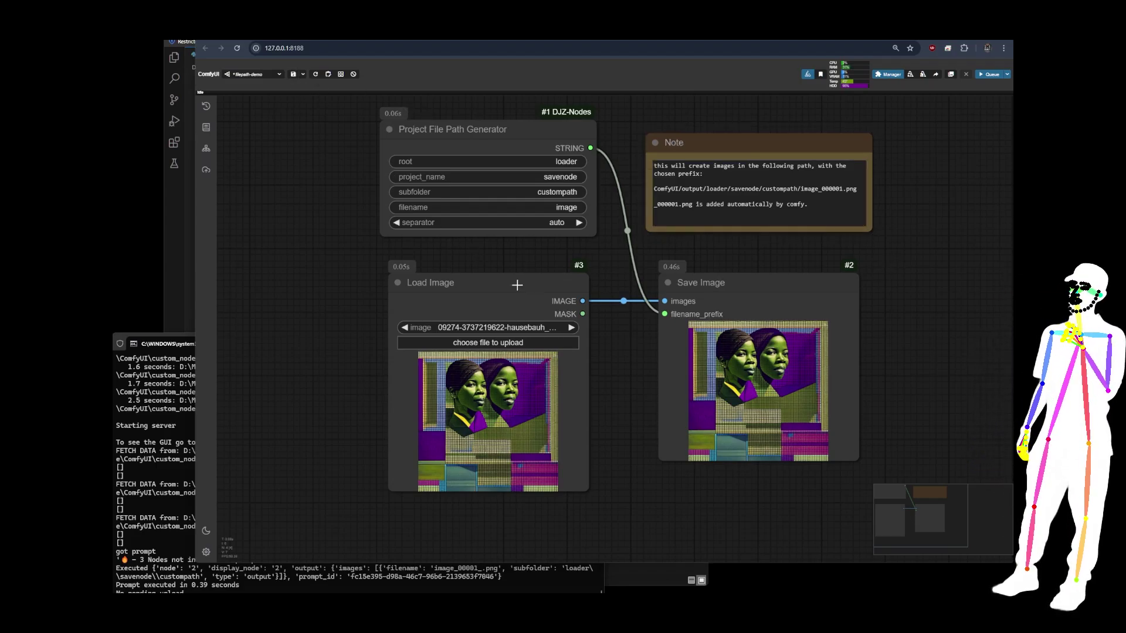
# Nudge the Load Image and Save Image nodes, then switch to the custompath output folder
pyautogui.moveTo(517, 284); pyautogui.dragTo(516, 285)
pyautogui.click(741, 294)
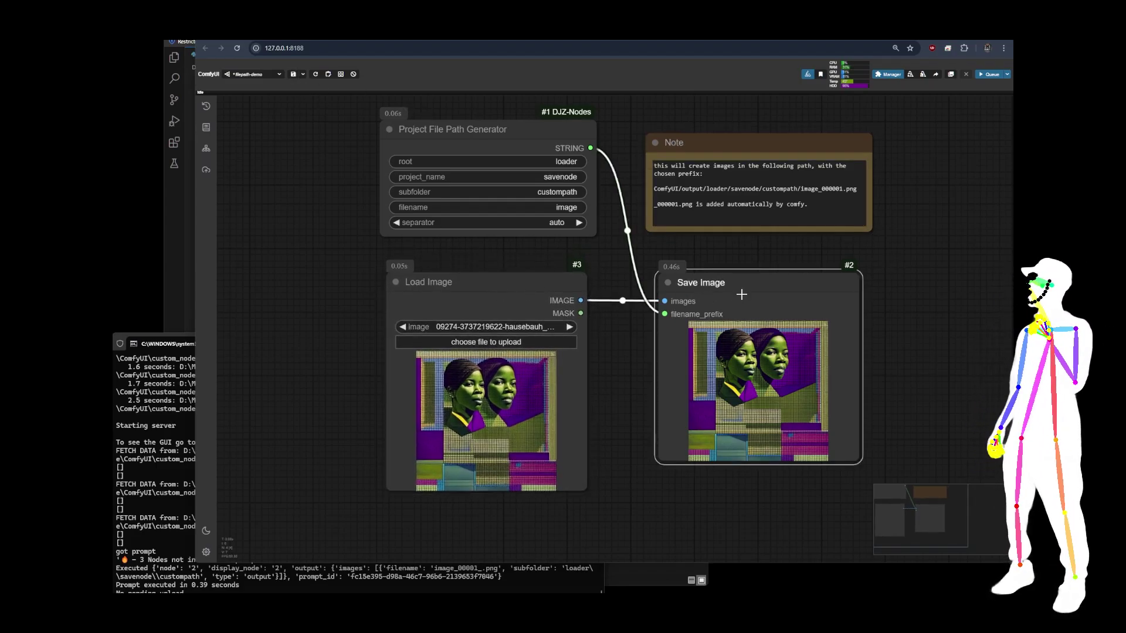
pyautogui.moveTo(741, 294); pyautogui.dragTo(740, 293)
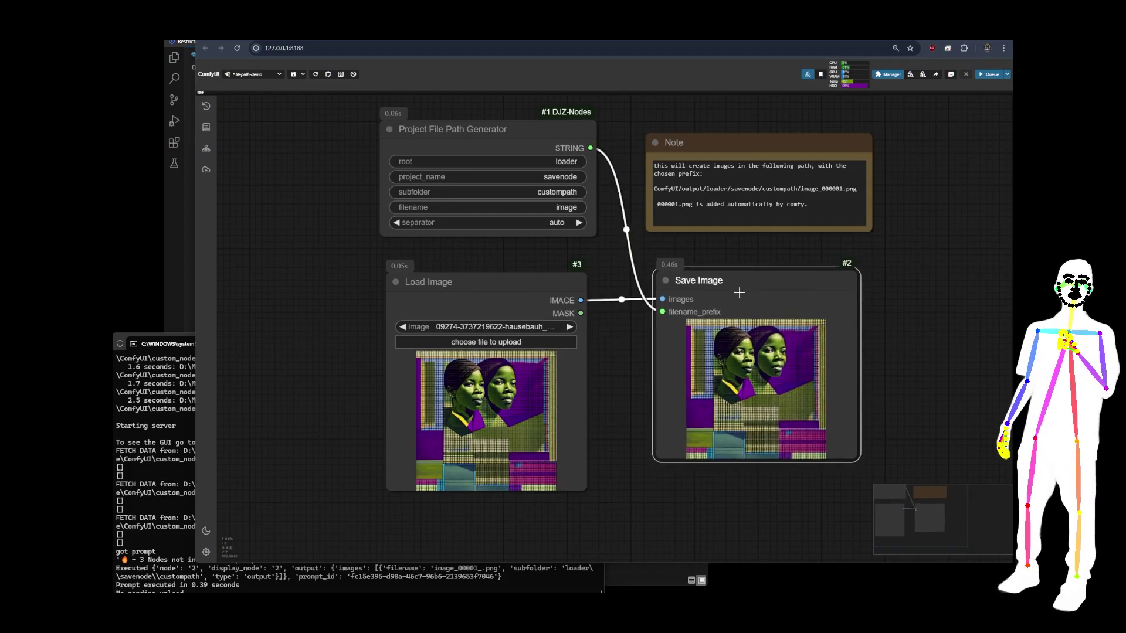
pyautogui.click(485, 301)
pyautogui.click(714, 277)
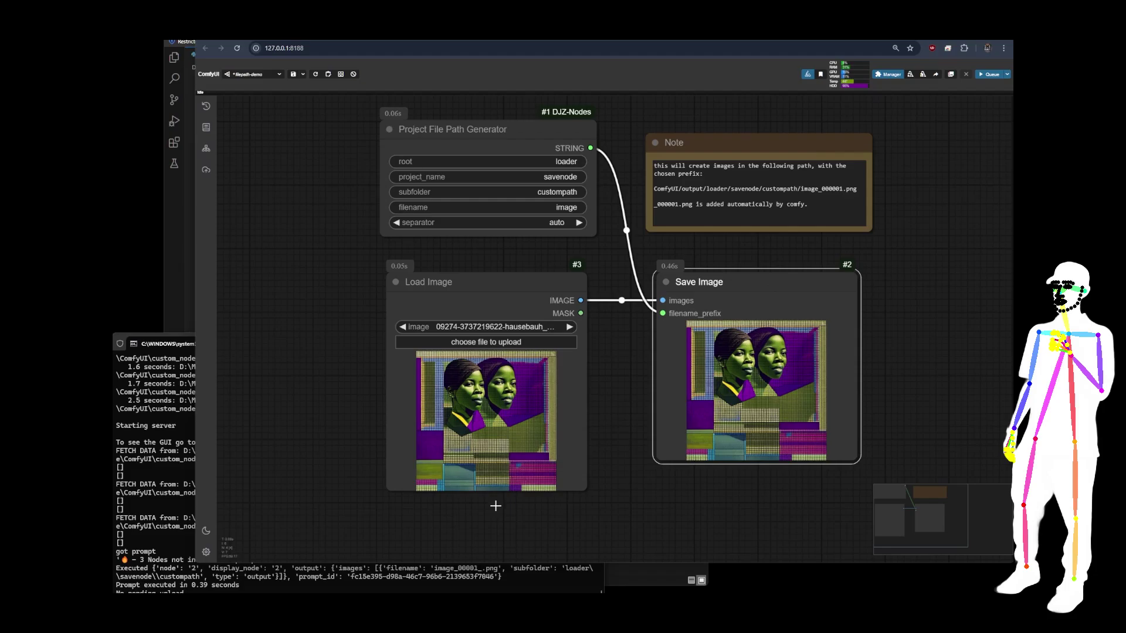
pyautogui.hotkey('alt', 'Tab')
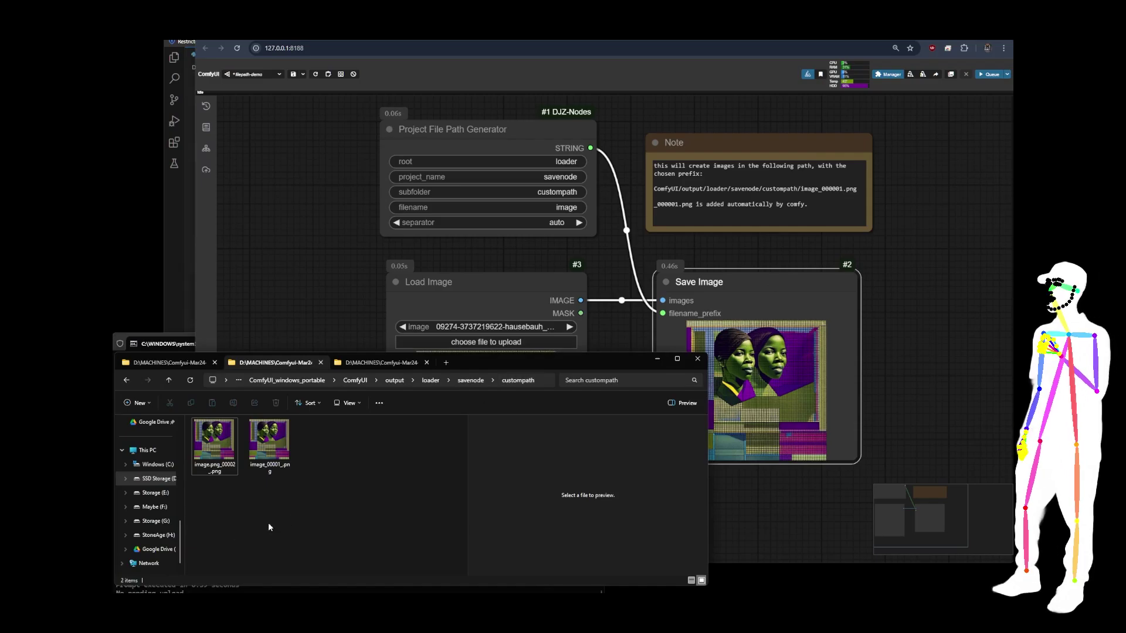
# Preview image_00001_.png and image.png_00002_.png in the custompath folder, then return to ComfyUI
pyautogui.click(209, 467)
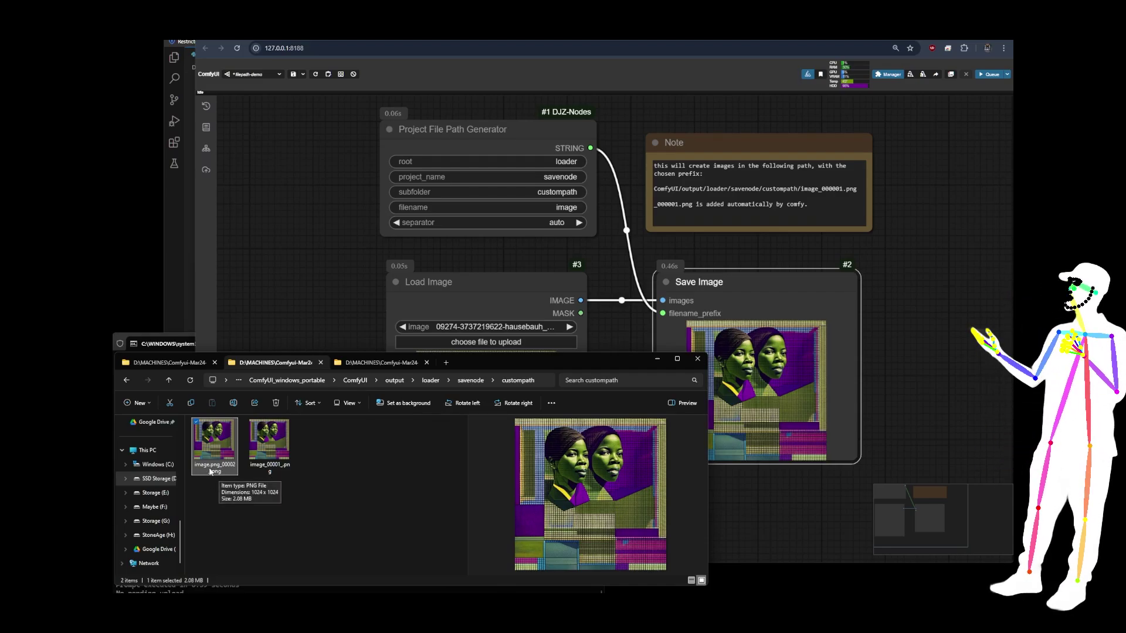
pyautogui.click(249, 466)
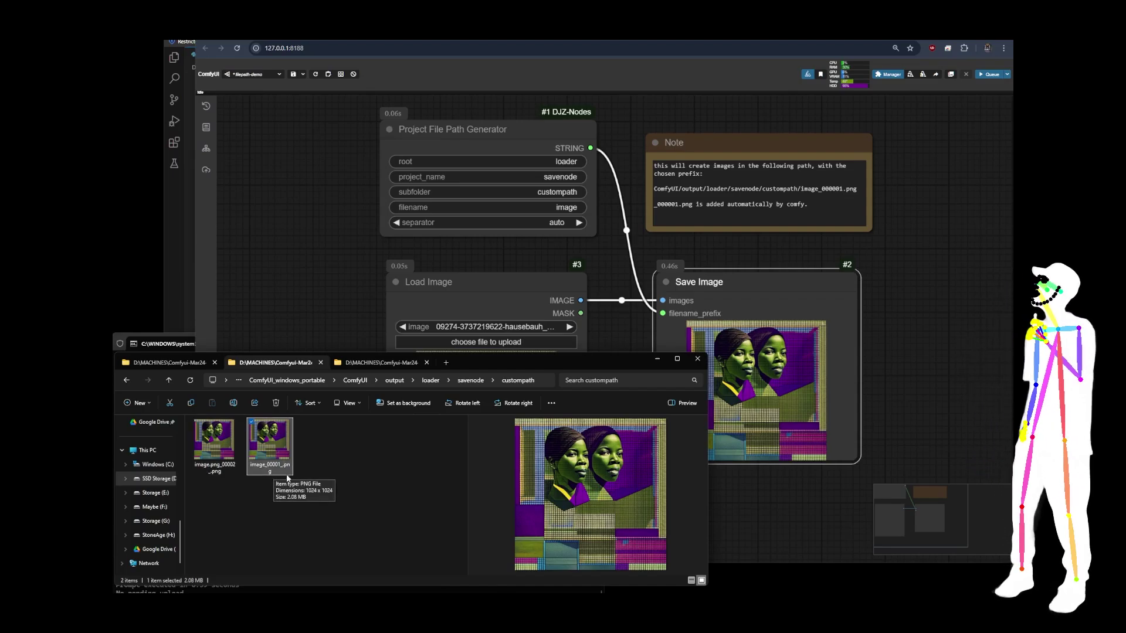
pyautogui.click(344, 479)
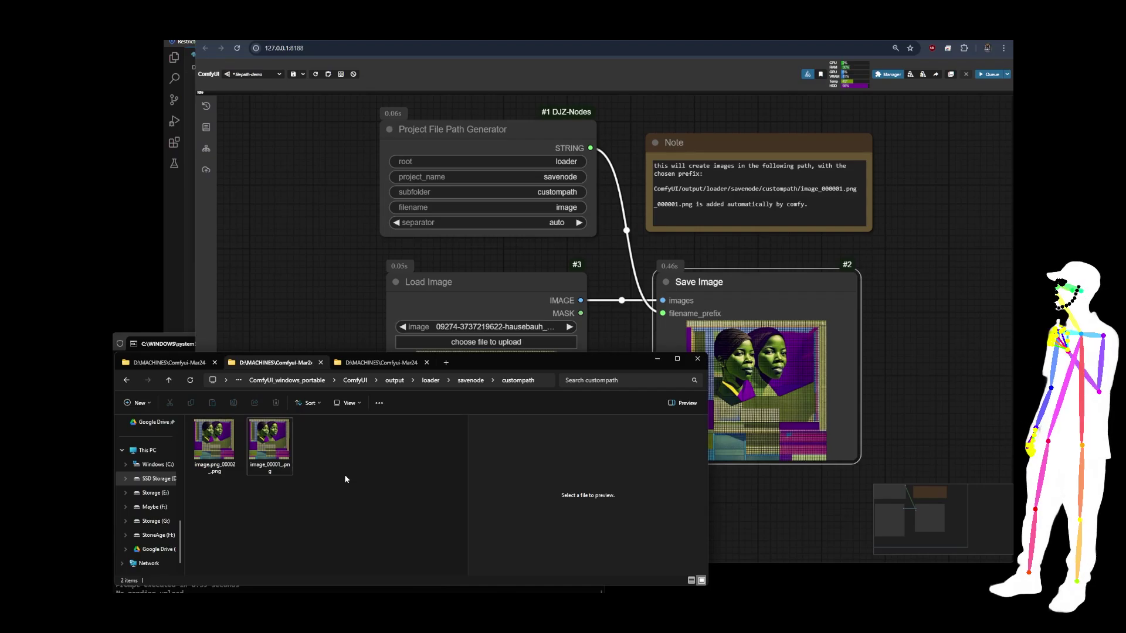
pyautogui.click(780, 256)
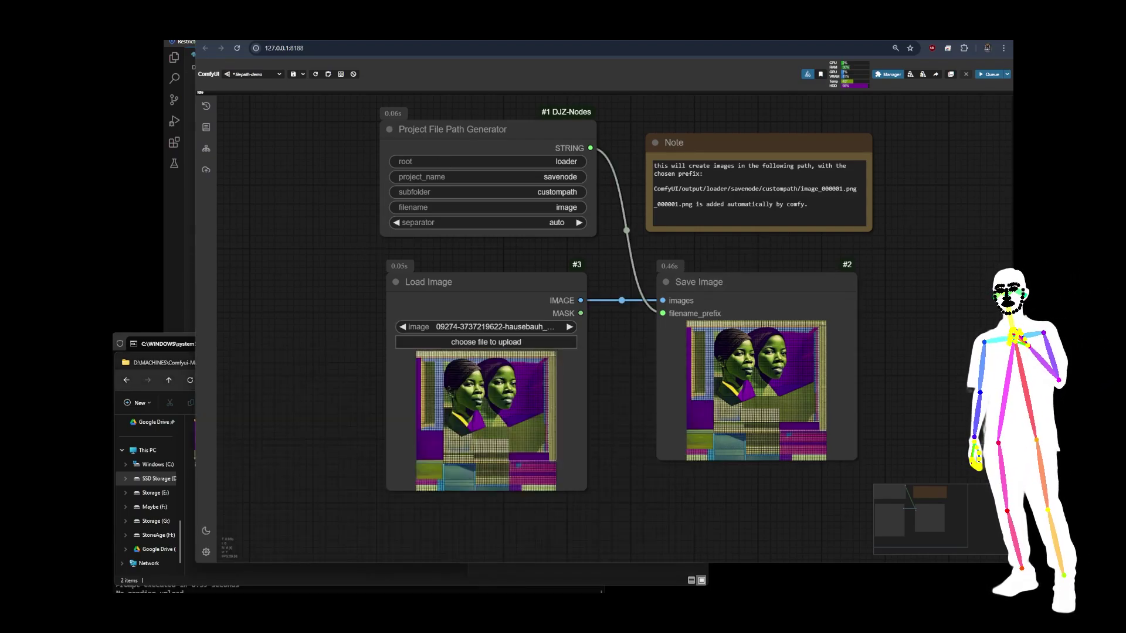
# Switch to the large ControlNet workflow and nudge its Project Name node down
pyautogui.hotkey('alt', ']')
pyautogui.scroll(6, 656, 290)
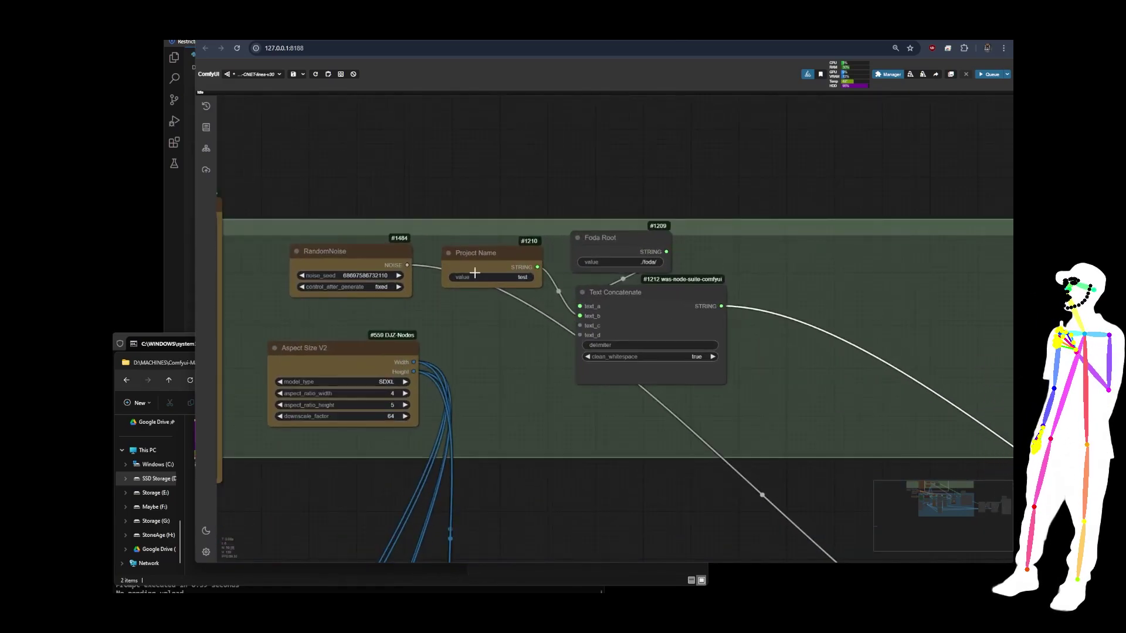
pyautogui.moveTo(493, 258); pyautogui.dragTo(484, 307)
pyautogui.scroll(-8, 441, 241)
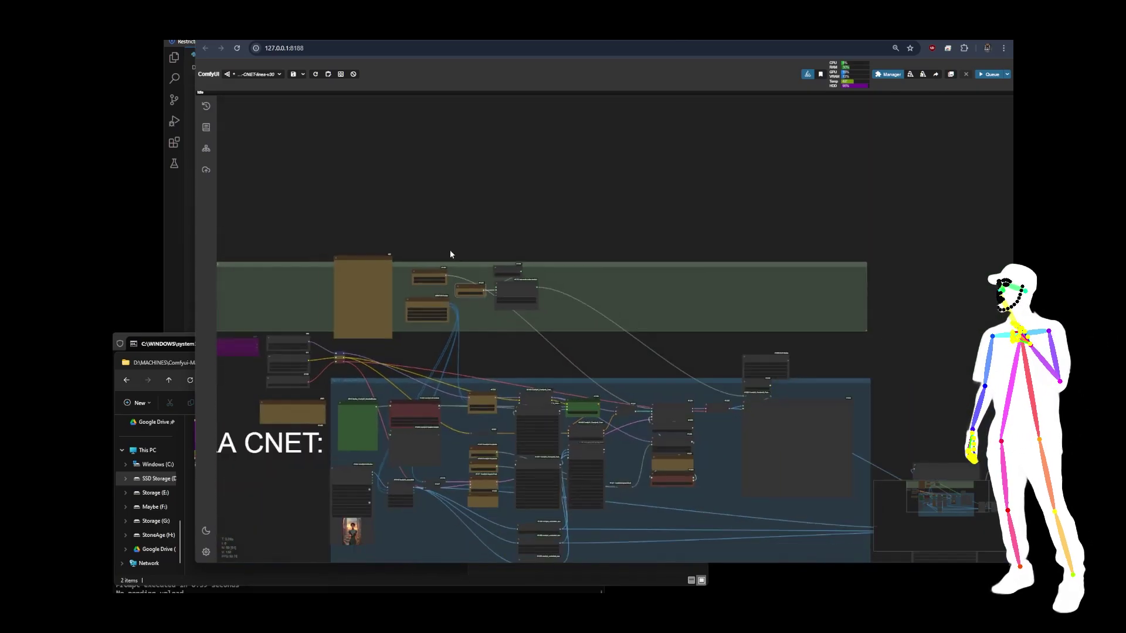
pyautogui.scroll(8, 658, 266)
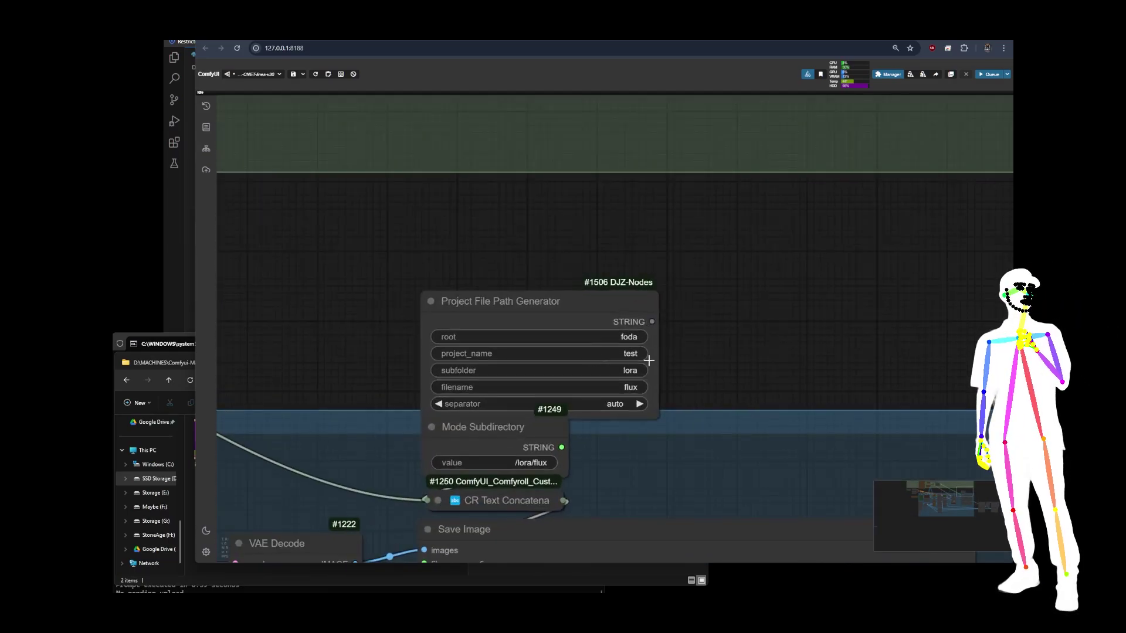
# Move the Project File Path Generator node up, just above the blue group
pyautogui.moveTo(723, 382); pyautogui.dragTo(776, 303)
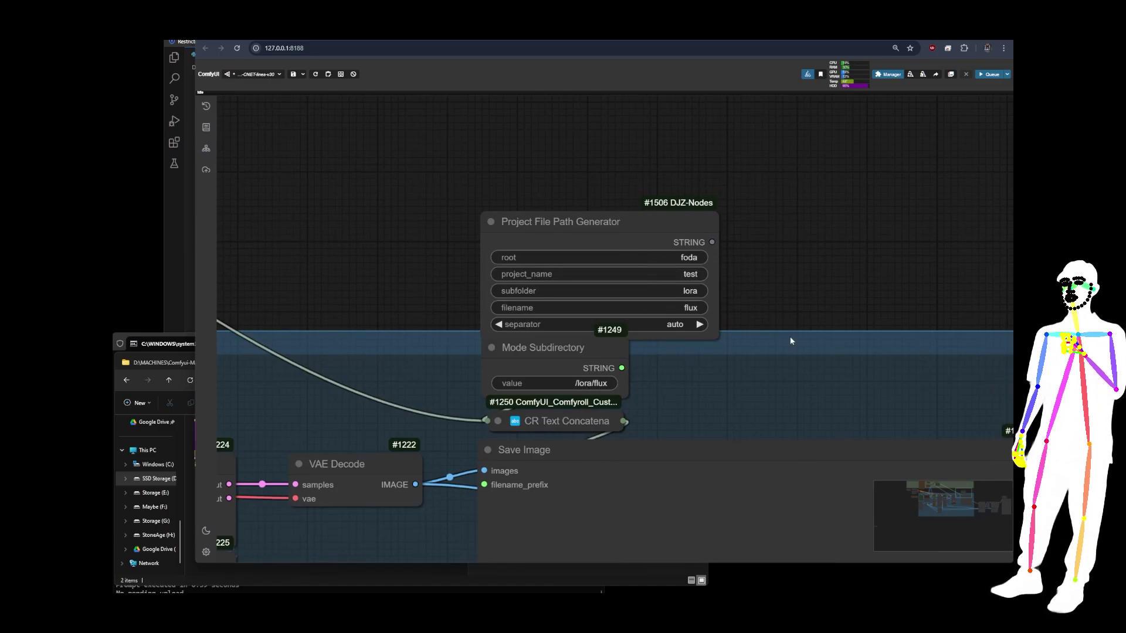
pyautogui.scroll(-5, 791, 341)
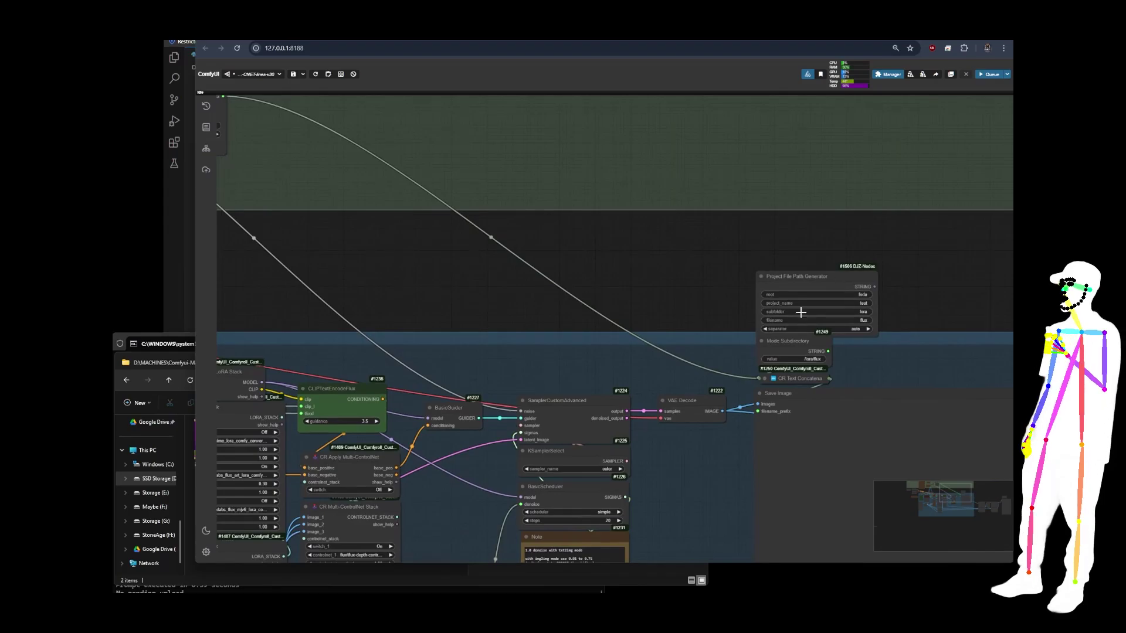
pyautogui.moveTo(814, 277); pyautogui.dragTo(809, 249)
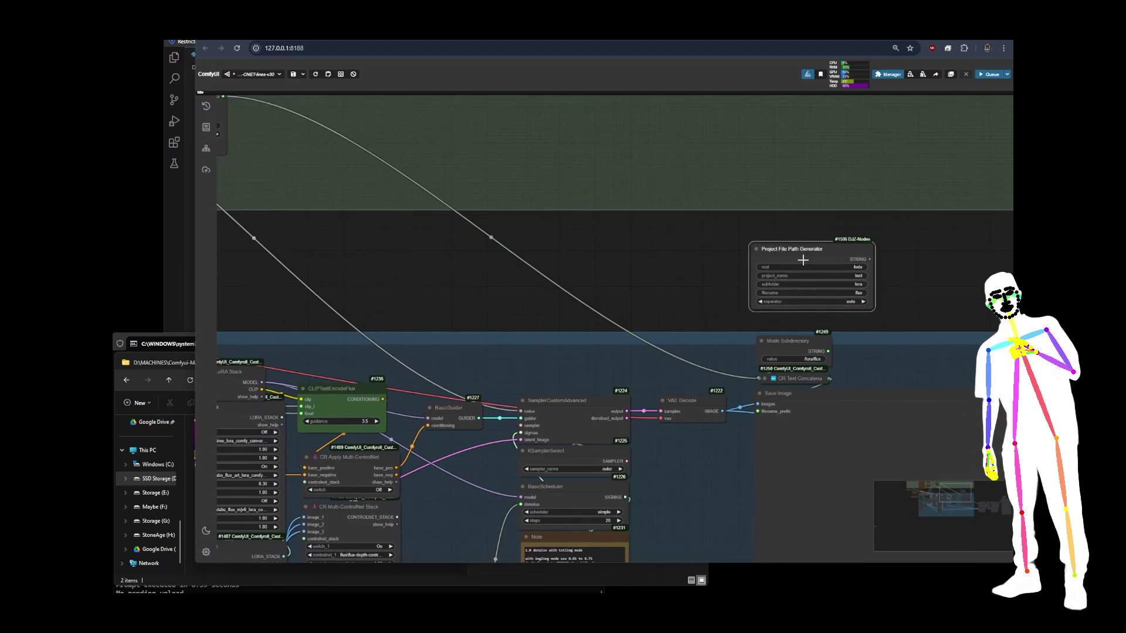
pyautogui.scroll(-5, 932, 350)
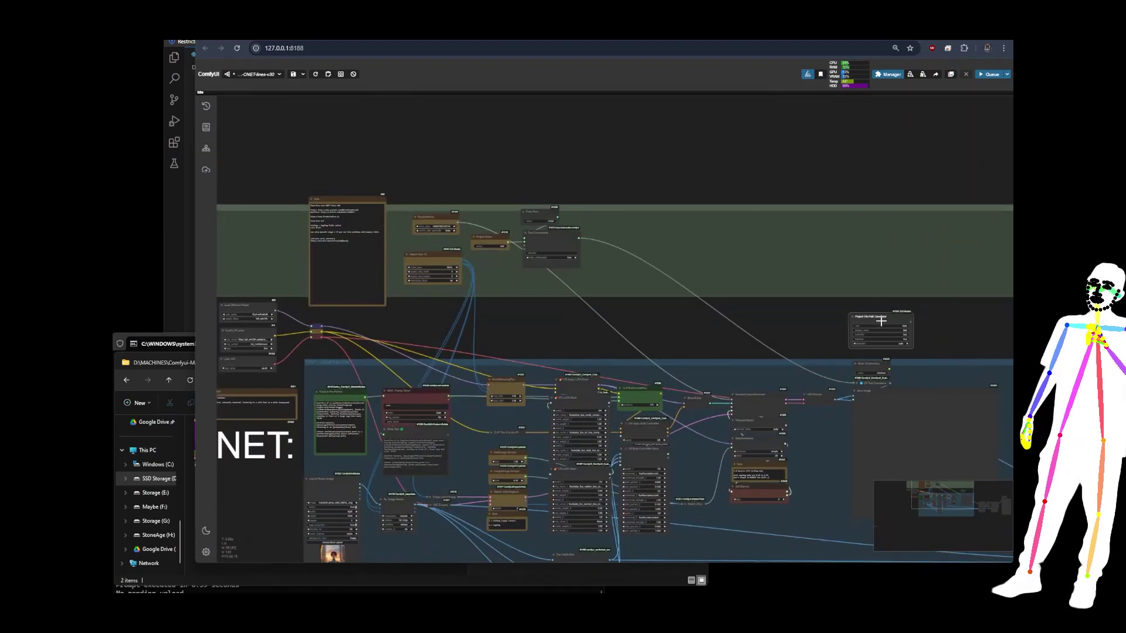
pyautogui.moveTo(880, 320); pyautogui.dragTo(884, 328)
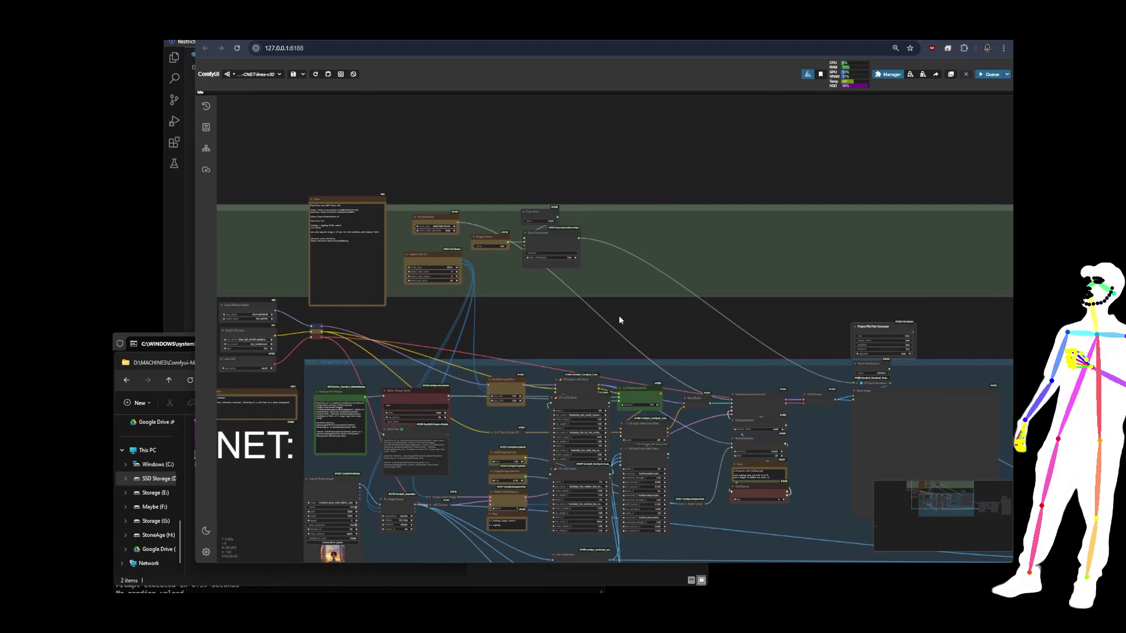
# Delete the Project Name, Foda Root, Text Concatenate and leftover concatenation nodes
pyautogui.click(490, 240)
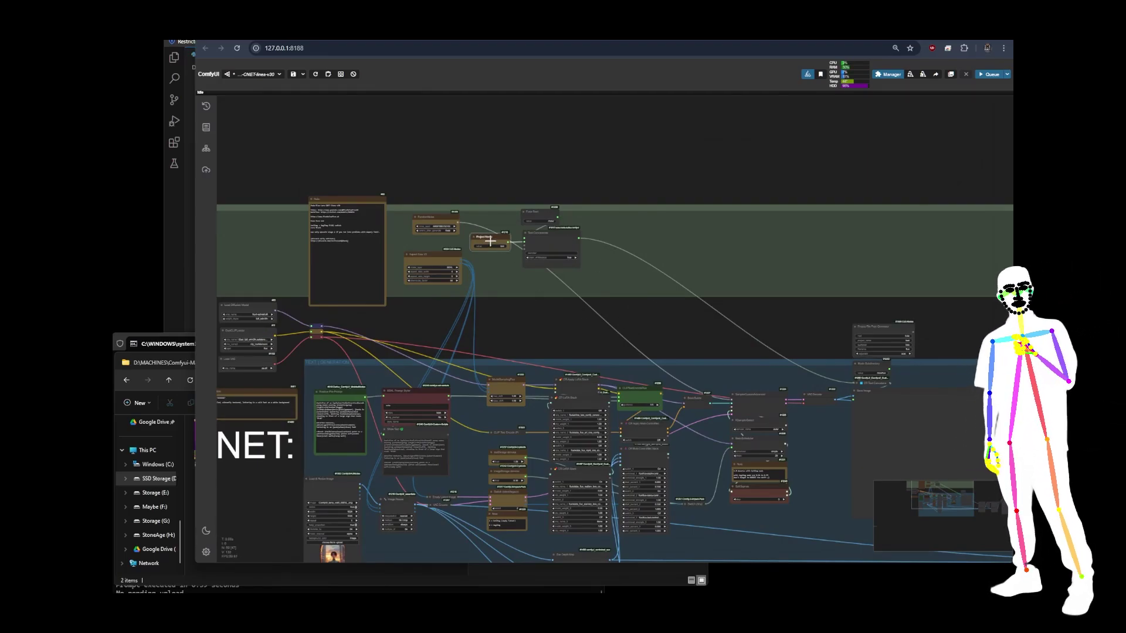
pyautogui.press('Delete')
pyautogui.click(543, 215)
pyautogui.press('Delete')
pyautogui.click(551, 238)
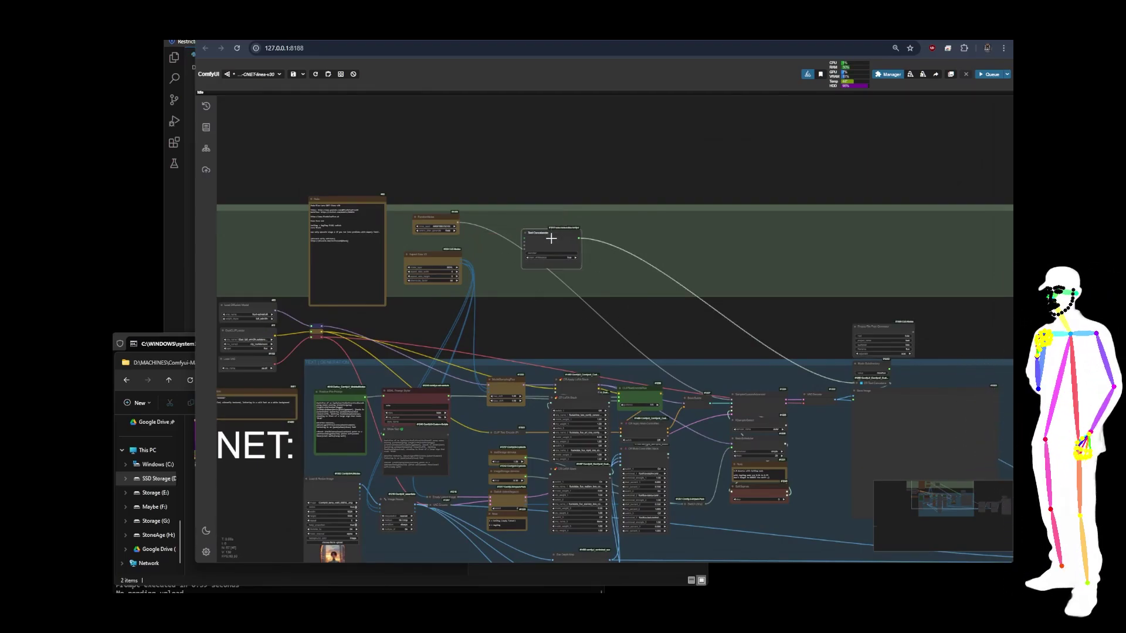
pyautogui.press('Delete')
pyautogui.click(870, 365)
pyautogui.press('Delete')
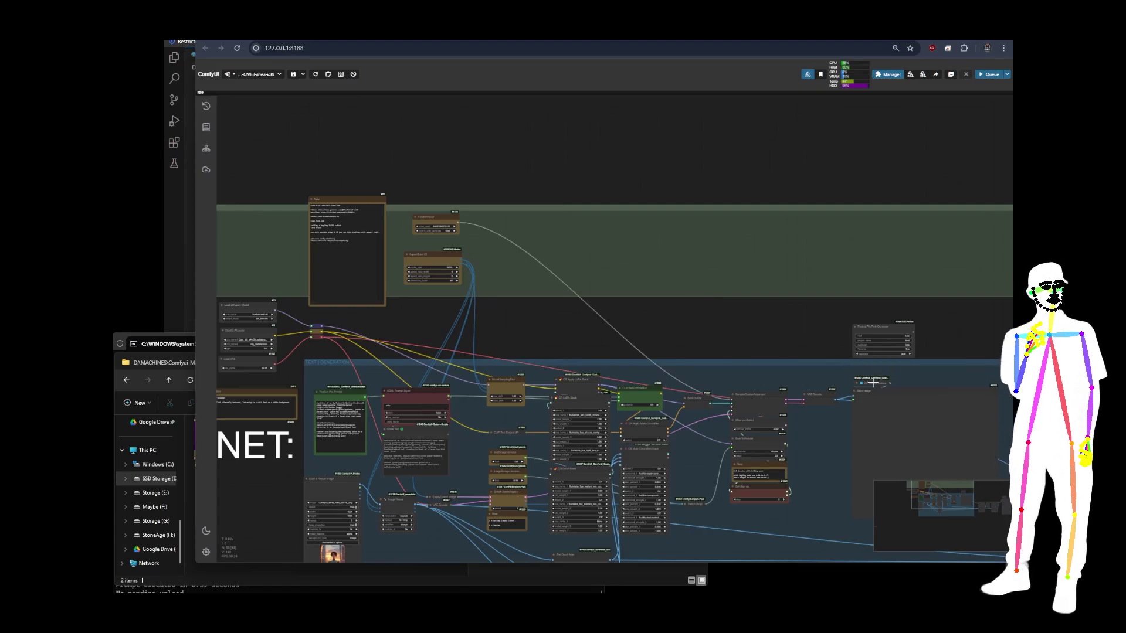
# Wire the path generator's STRING output into Save Image's filename_prefix
pyautogui.scroll(10, 920, 335)
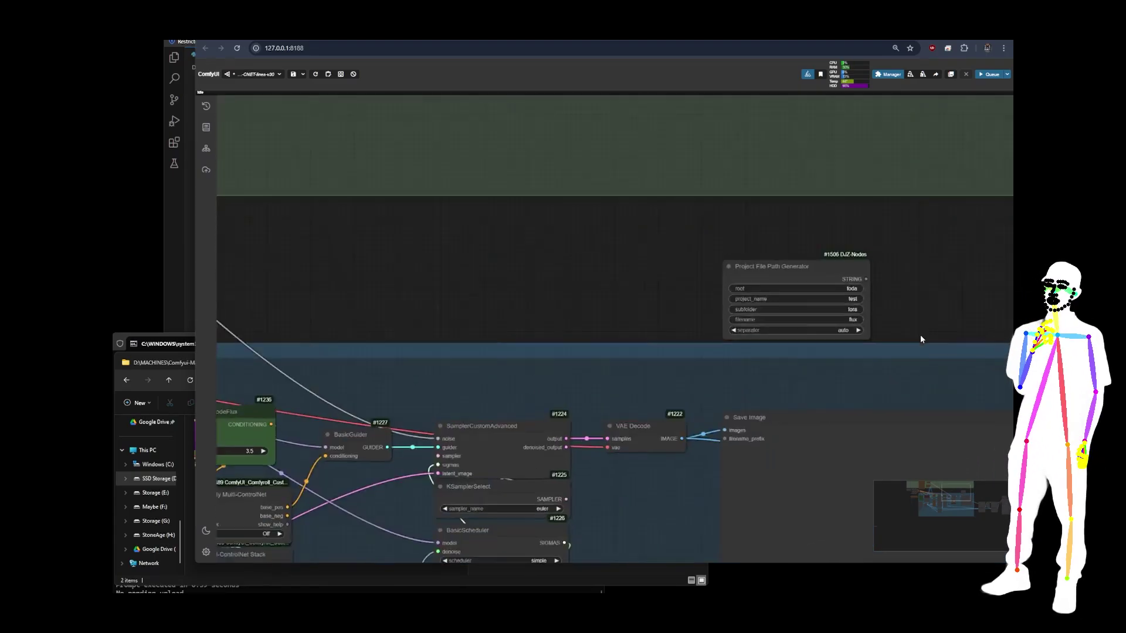
pyautogui.moveTo(840, 248); pyautogui.dragTo(655, 462)
pyautogui.scroll(-10, 419, 303)
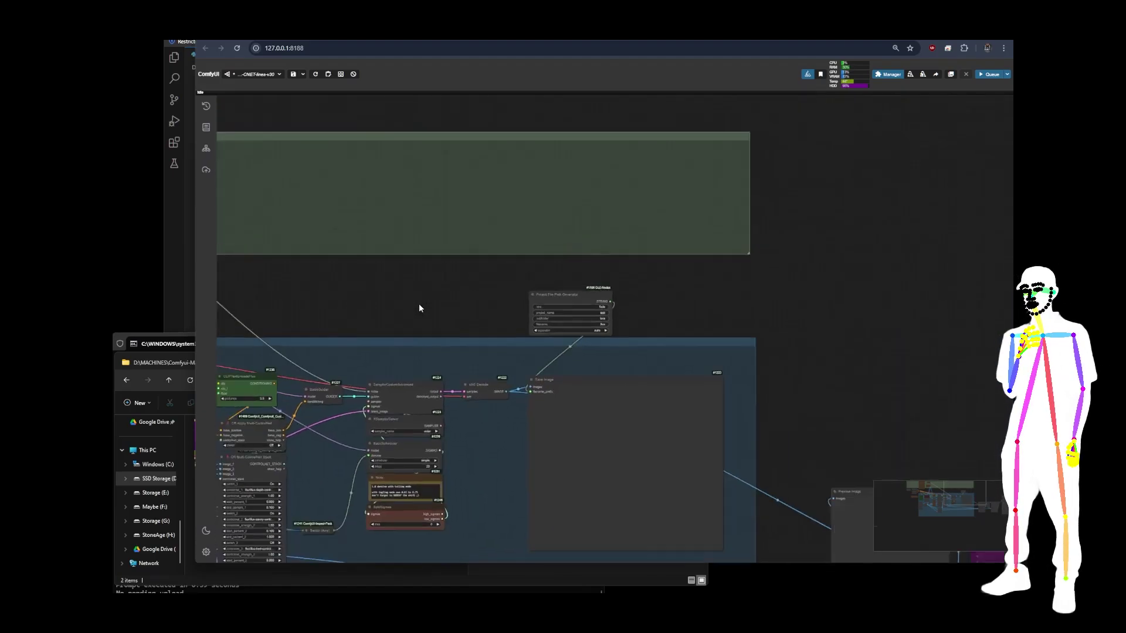
# Convert Save Image Grid's filename_prefix to an input and connect the foda/test/compare/flux generator's STRING to it
pyautogui.scroll(10, 817, 399)
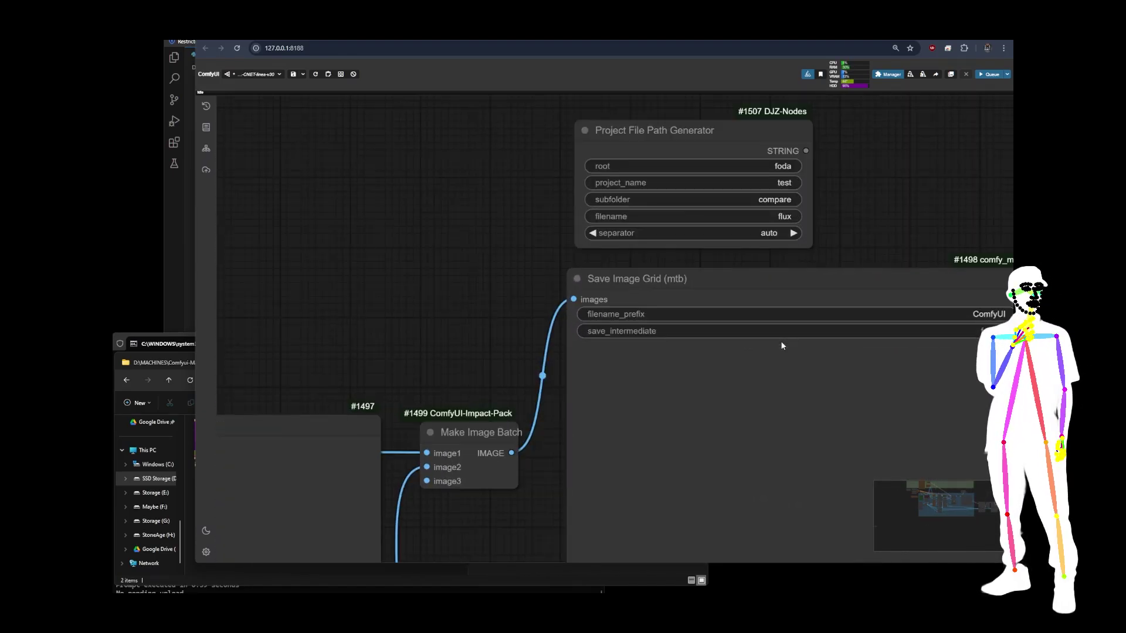
pyautogui.hscroll(3, 874, 205)
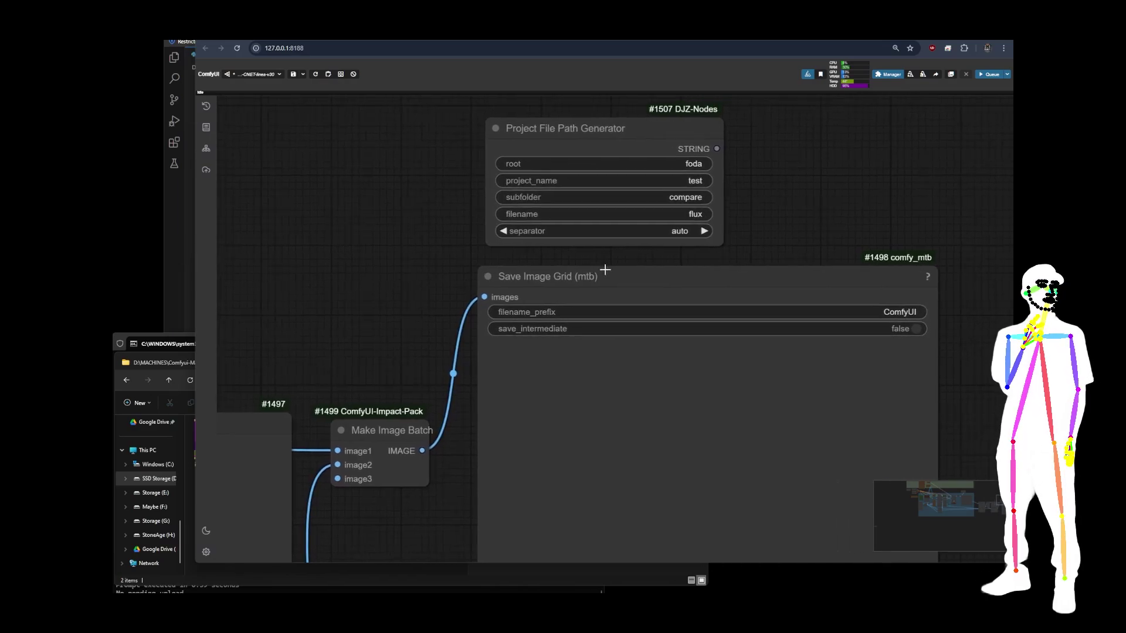
pyautogui.rightClick(661, 351)
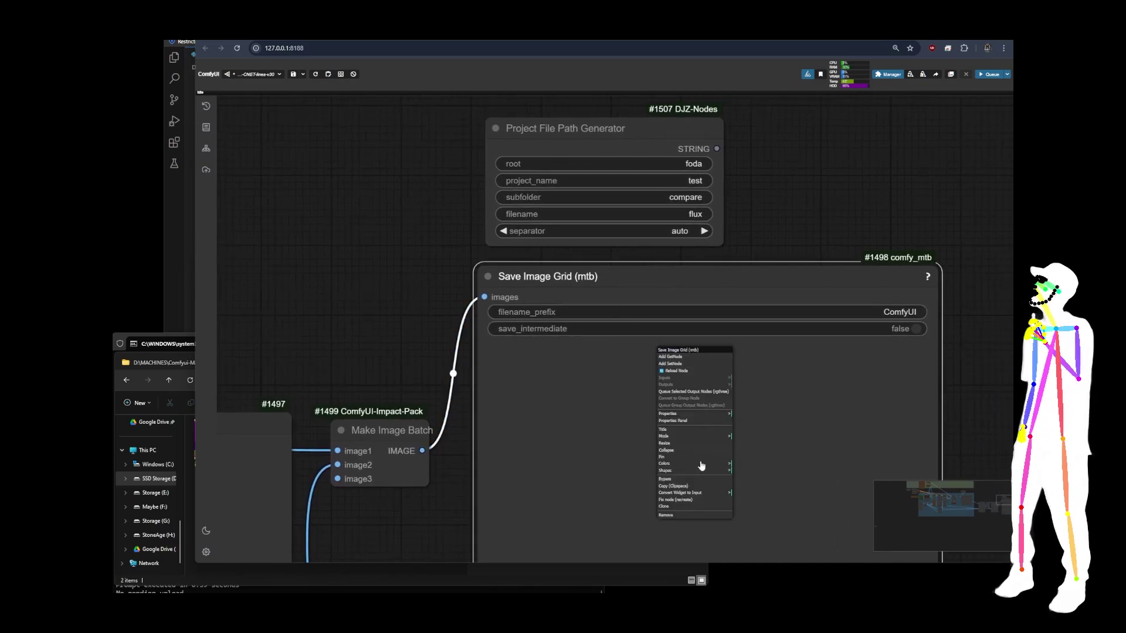
pyautogui.click(683, 492)
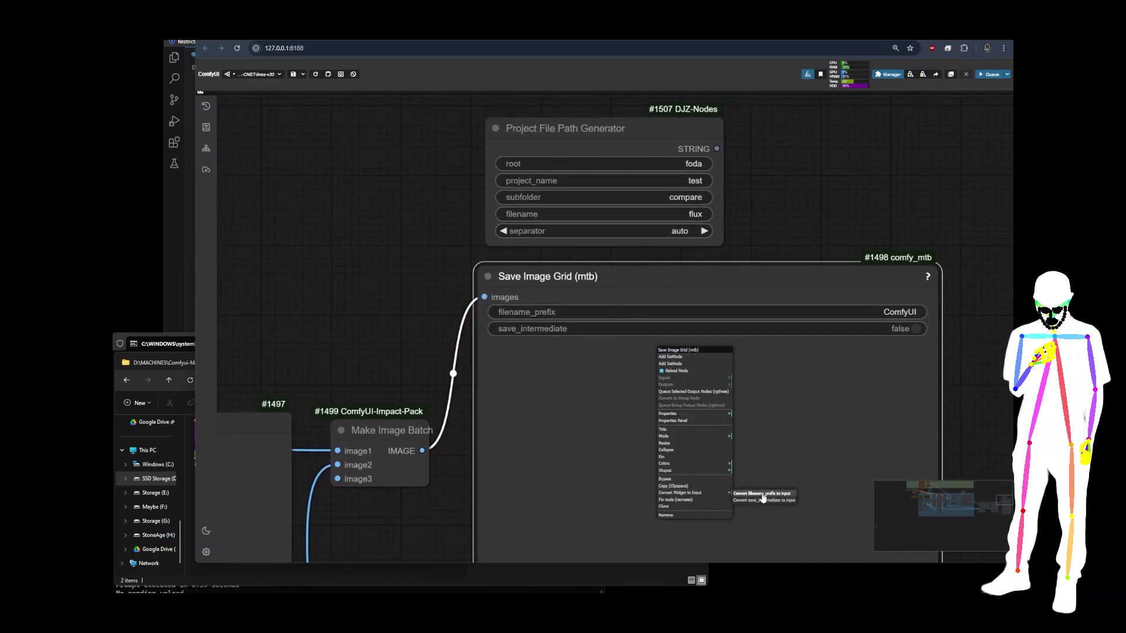
pyautogui.click(751, 495)
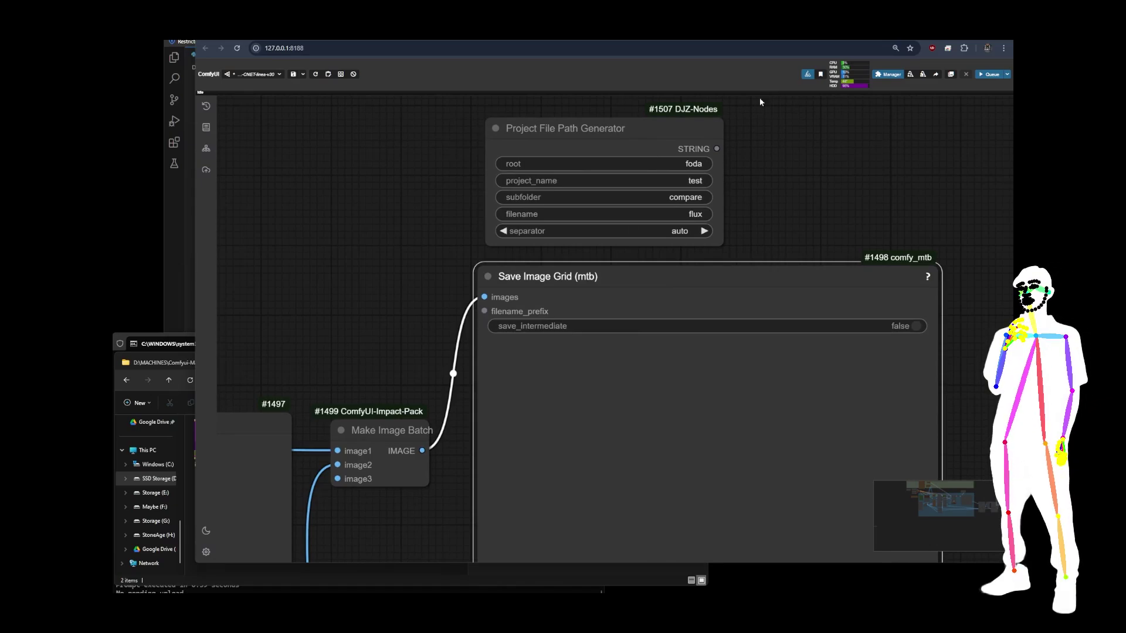
pyautogui.moveTo(716, 148); pyautogui.dragTo(484, 310)
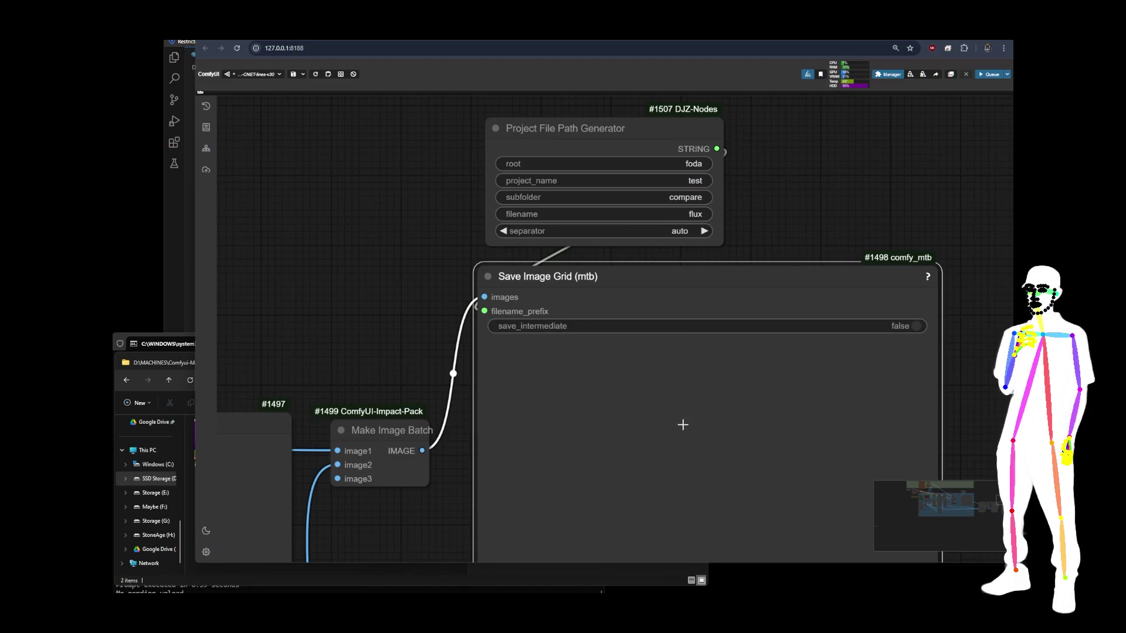
pyautogui.scroll(-3, 373, 174)
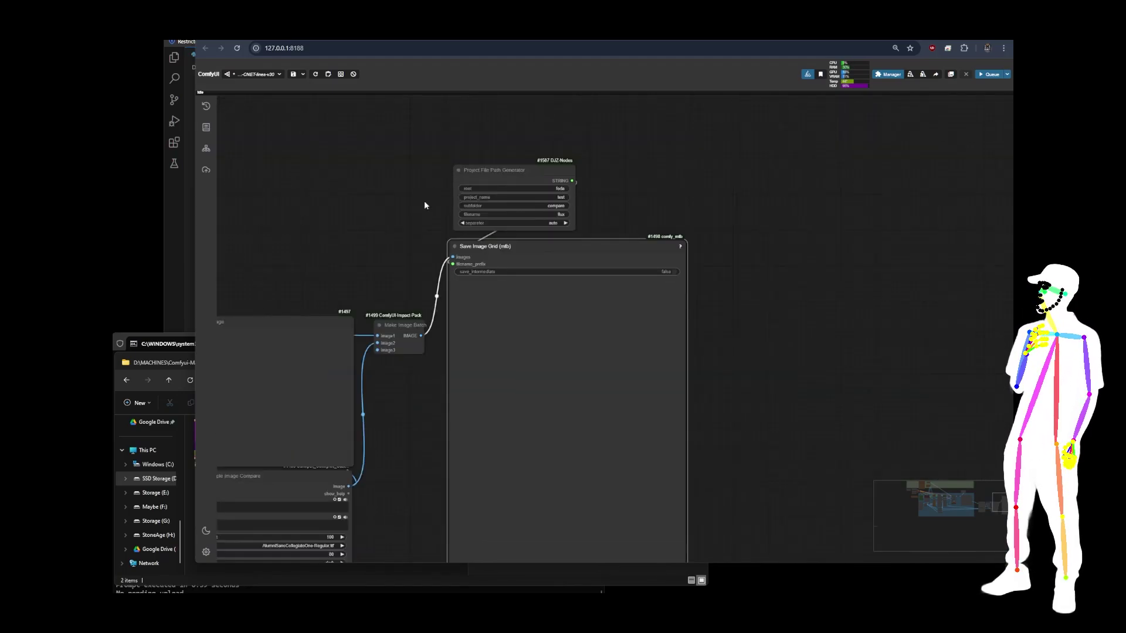
# Pan and zoom across the workflow to review the generator feeding Save Image Grid (mtb)
pyautogui.moveTo(425, 202); pyautogui.dragTo(793, 243)
pyautogui.scroll(-2, 665, 277)
pyautogui.moveTo(665, 278); pyautogui.dragTo(719, 288)
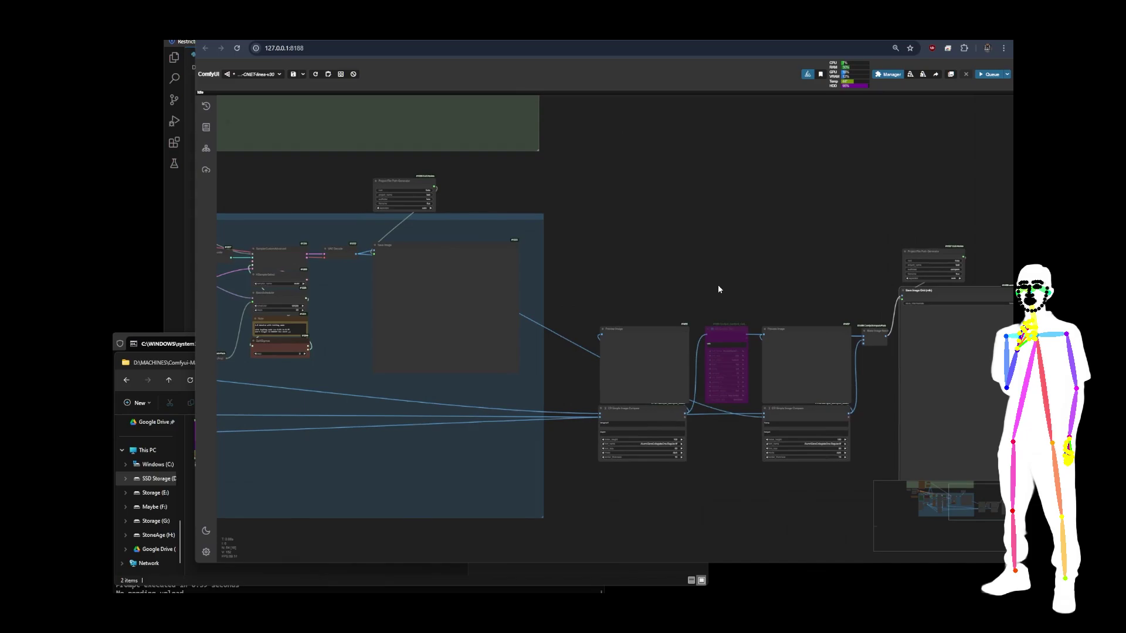
pyautogui.moveTo(852, 269); pyautogui.dragTo(737, 272)
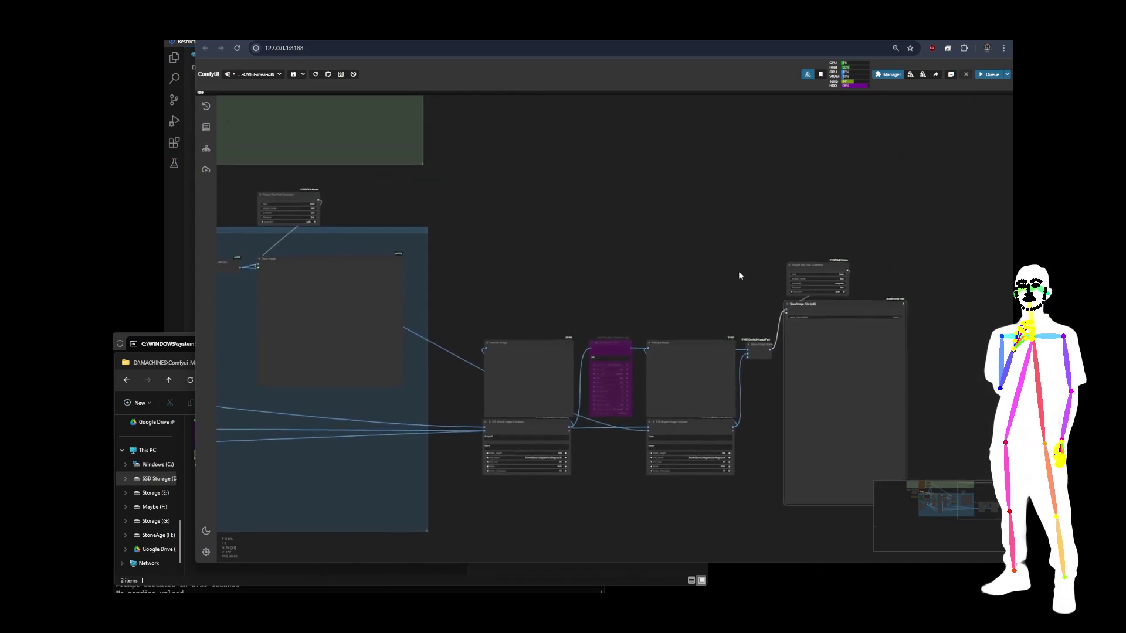
pyautogui.scroll(10, 821, 261)
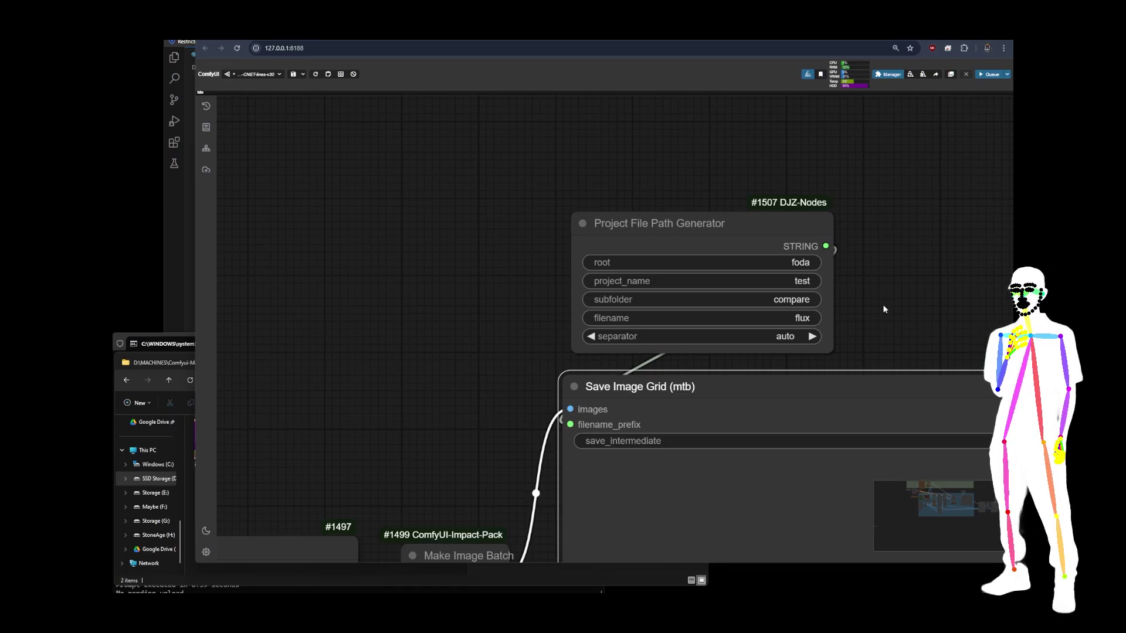
pyautogui.scroll(-10, 883, 305)
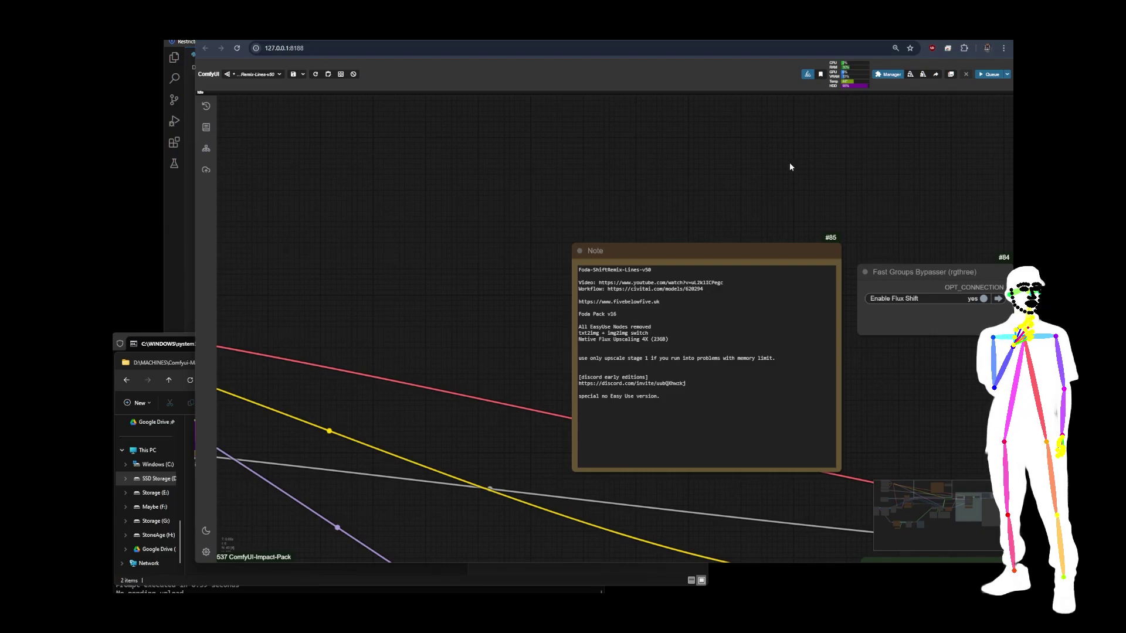
pyautogui.moveTo(789, 161); pyautogui.dragTo(664, 163)
pyautogui.scroll(-5, 634, 166)
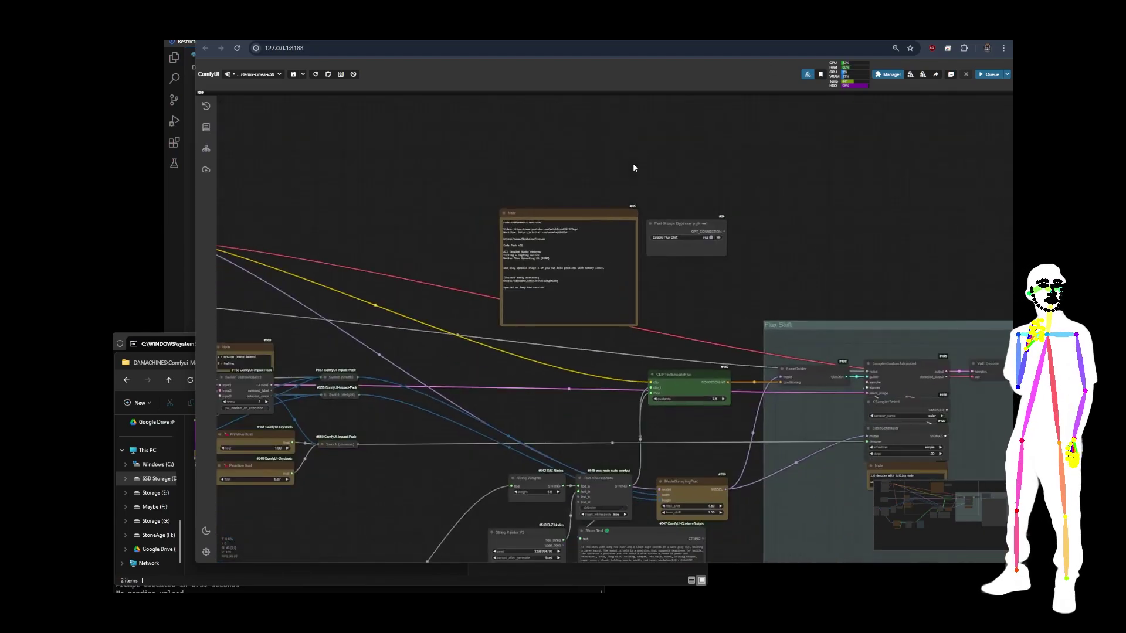
pyautogui.scroll(-5, 633, 167)
pyautogui.moveTo(573, 234); pyautogui.dragTo(544, 244)
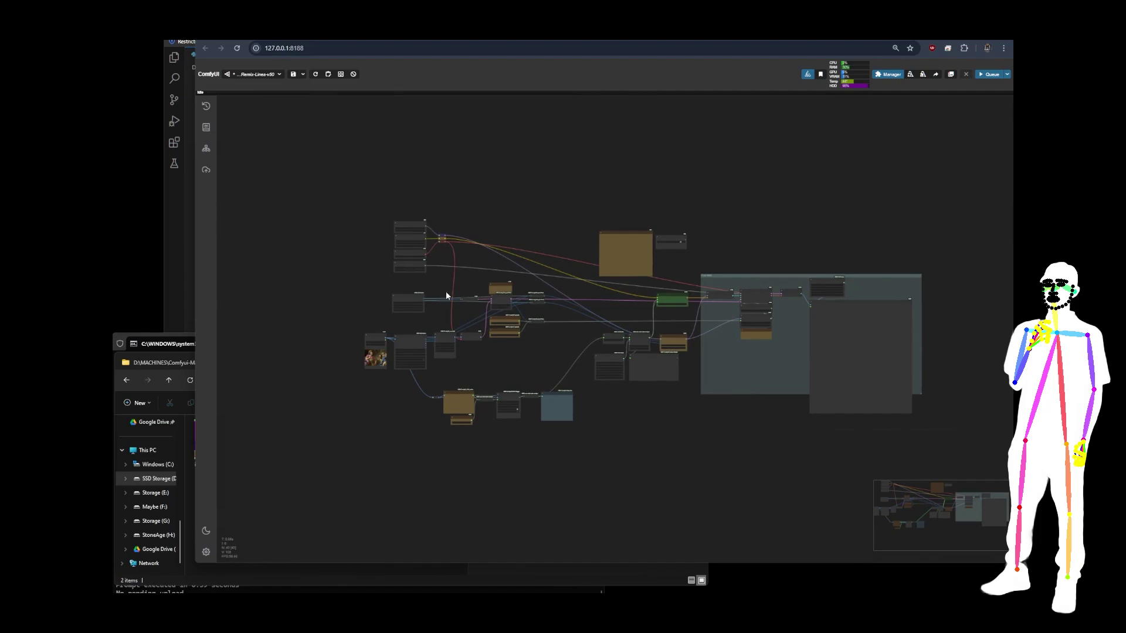
pyautogui.scroll(4, 928, 272)
pyautogui.scroll(10, 750, 223)
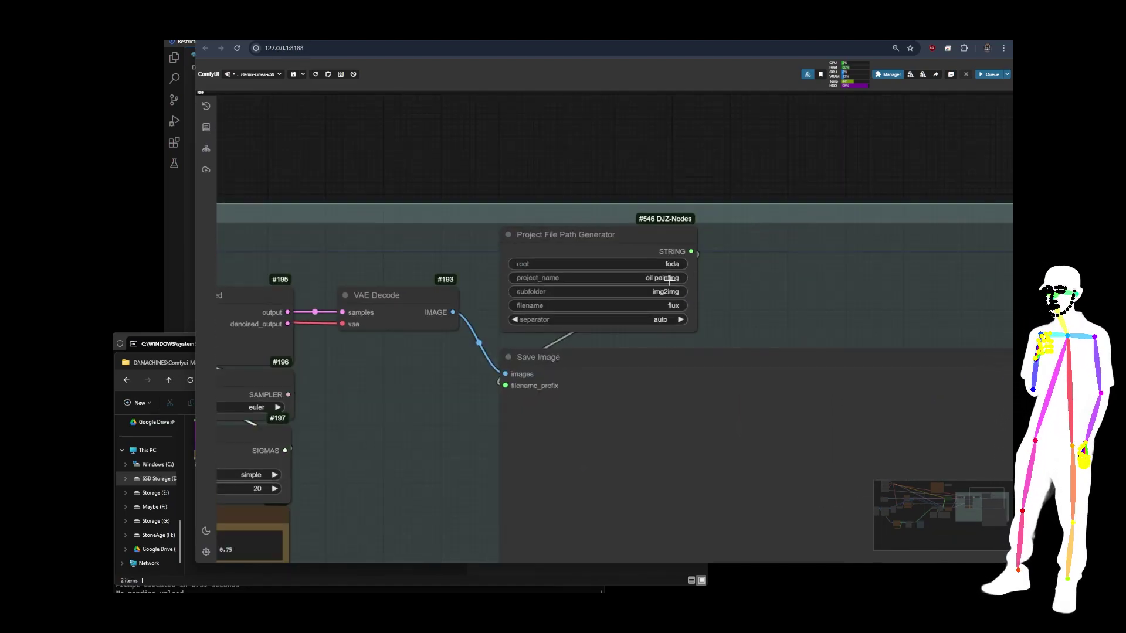
pyautogui.scroll(3, 635, 243)
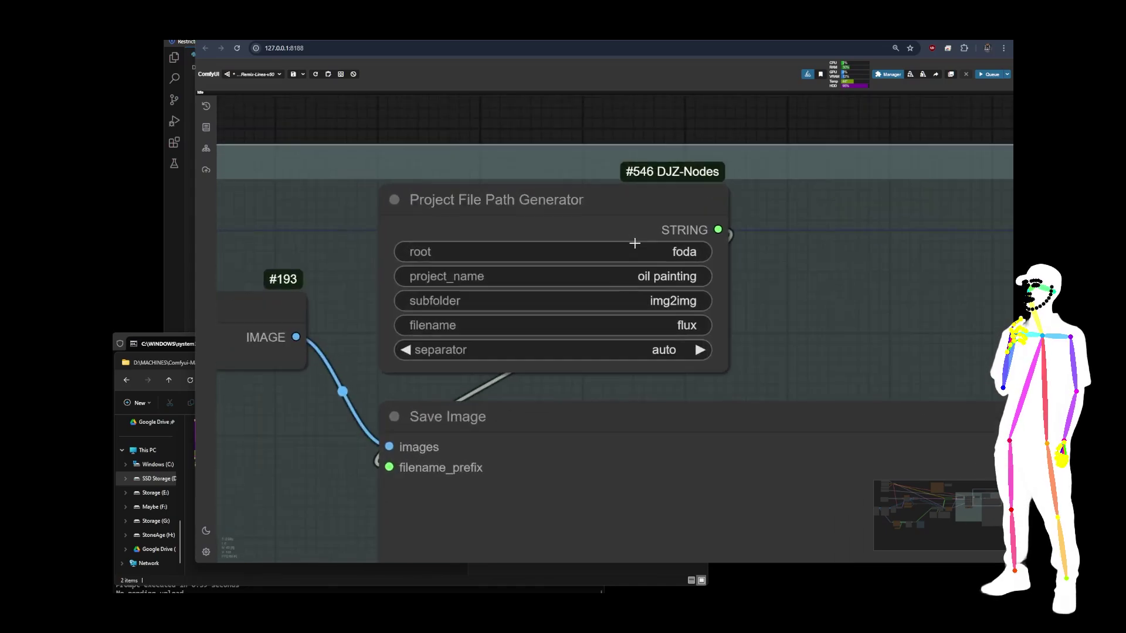
pyautogui.scroll(1, 634, 243)
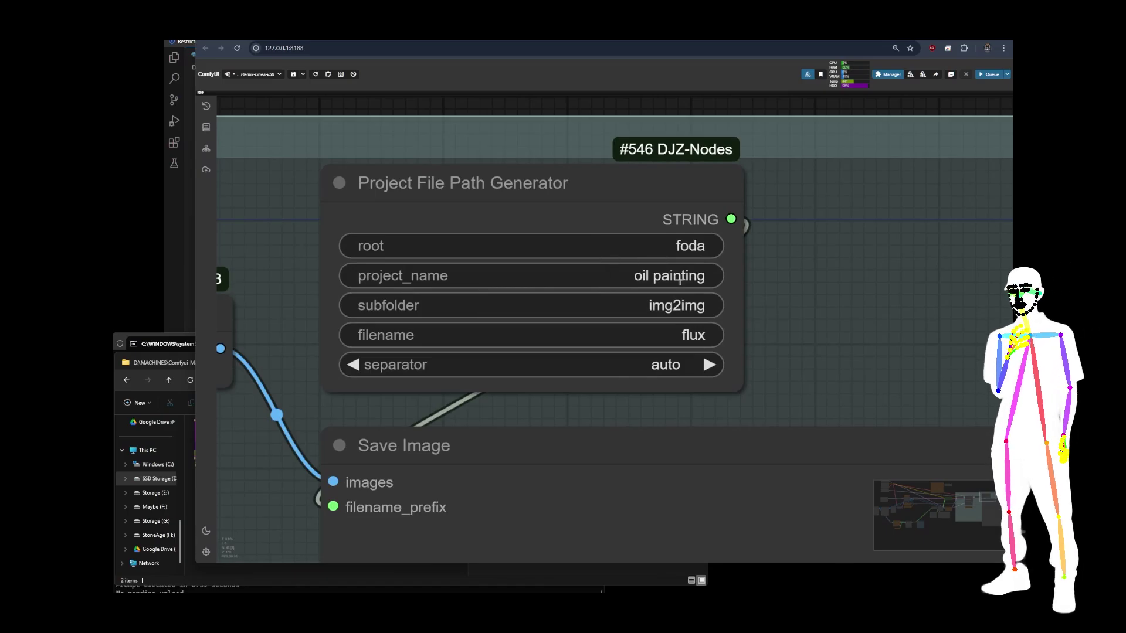
pyautogui.scroll(-15, 950, 287)
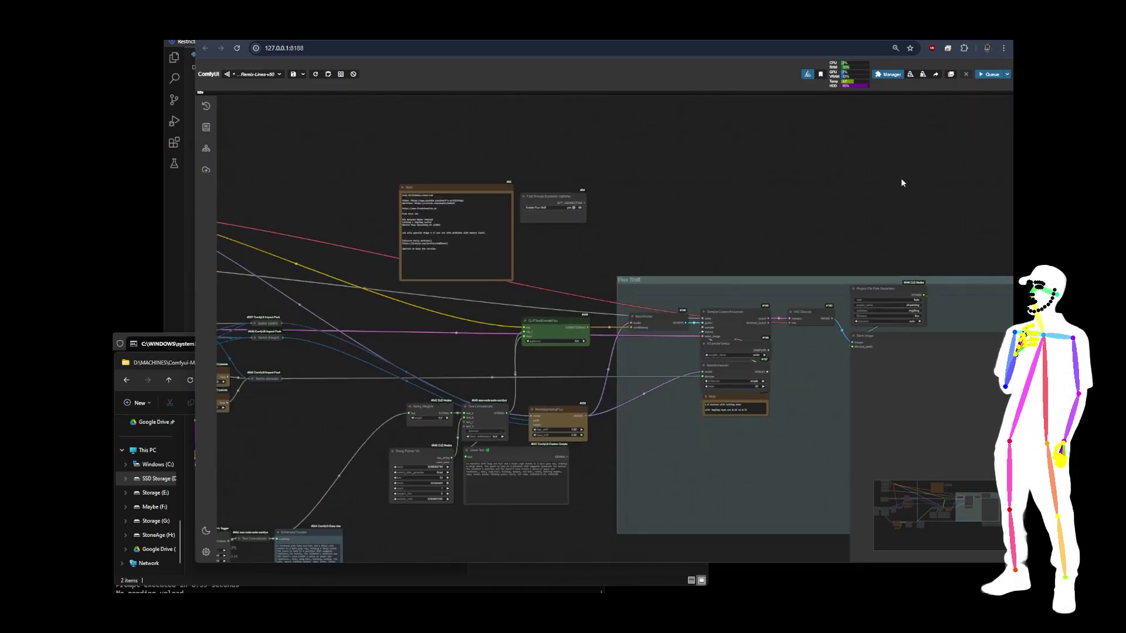
pyautogui.scroll(-5, 902, 181)
pyautogui.moveTo(880, 192); pyautogui.dragTo(852, 198)
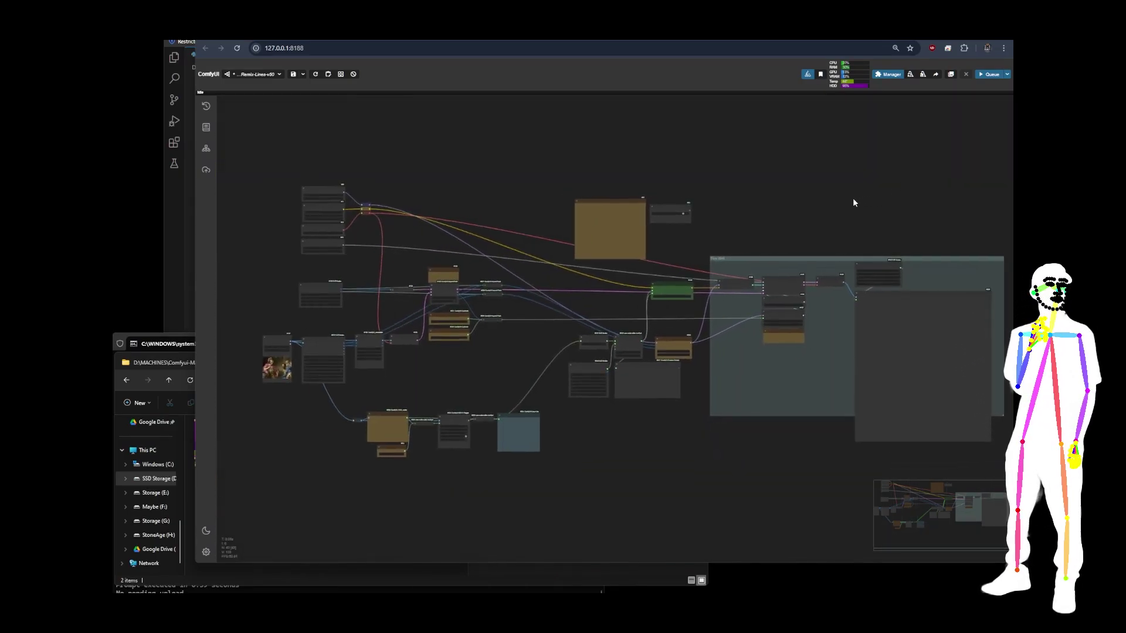
pyautogui.scroll(15, 897, 222)
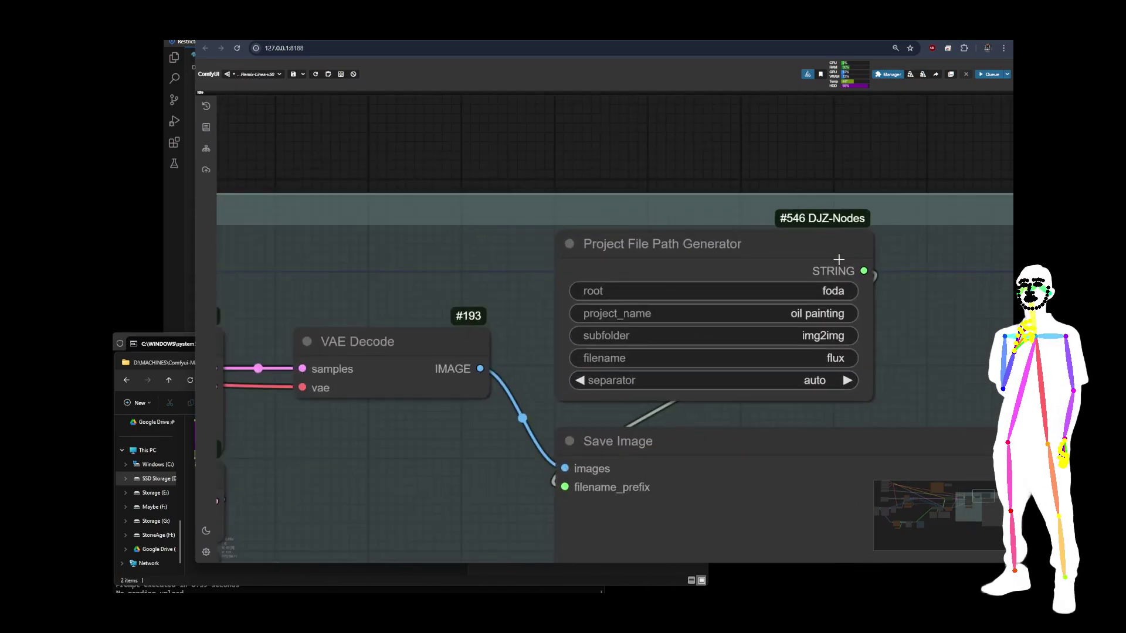
pyautogui.scroll(4, 838, 328)
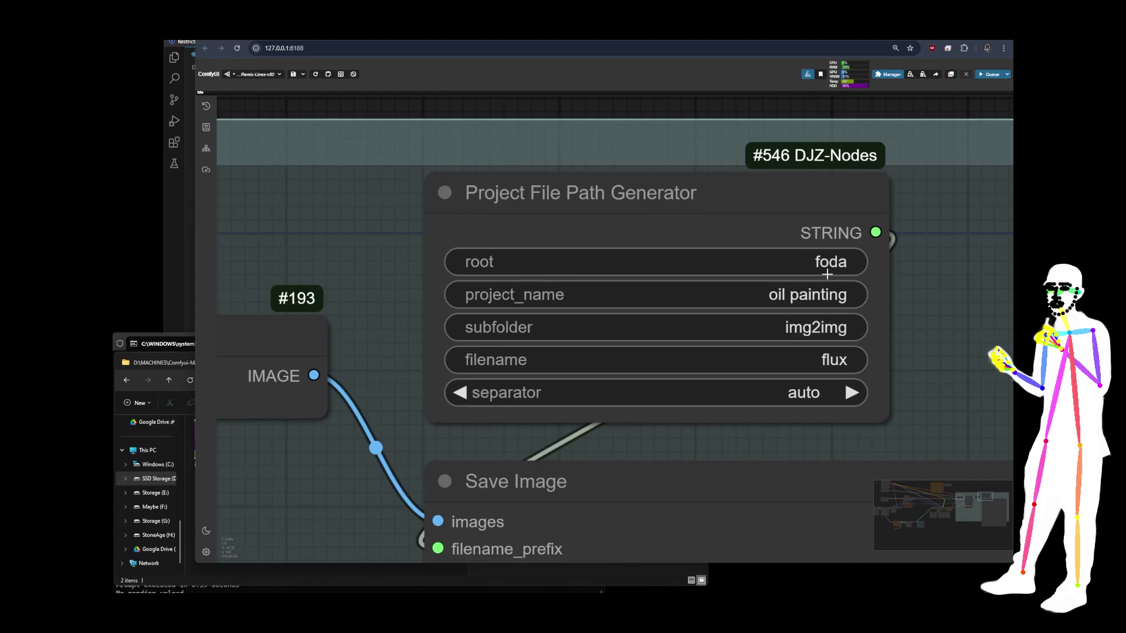
pyautogui.scroll(-7, 947, 345)
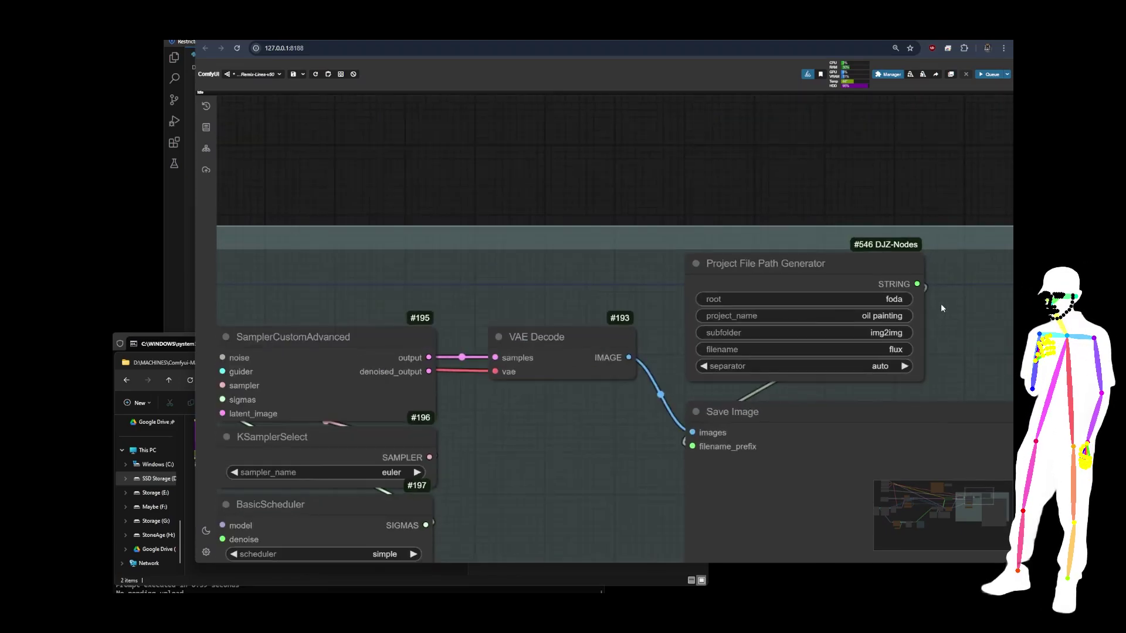
pyautogui.scroll(-10, 940, 304)
pyautogui.moveTo(853, 237); pyautogui.dragTo(831, 166)
pyautogui.scroll(-3, 794, 184)
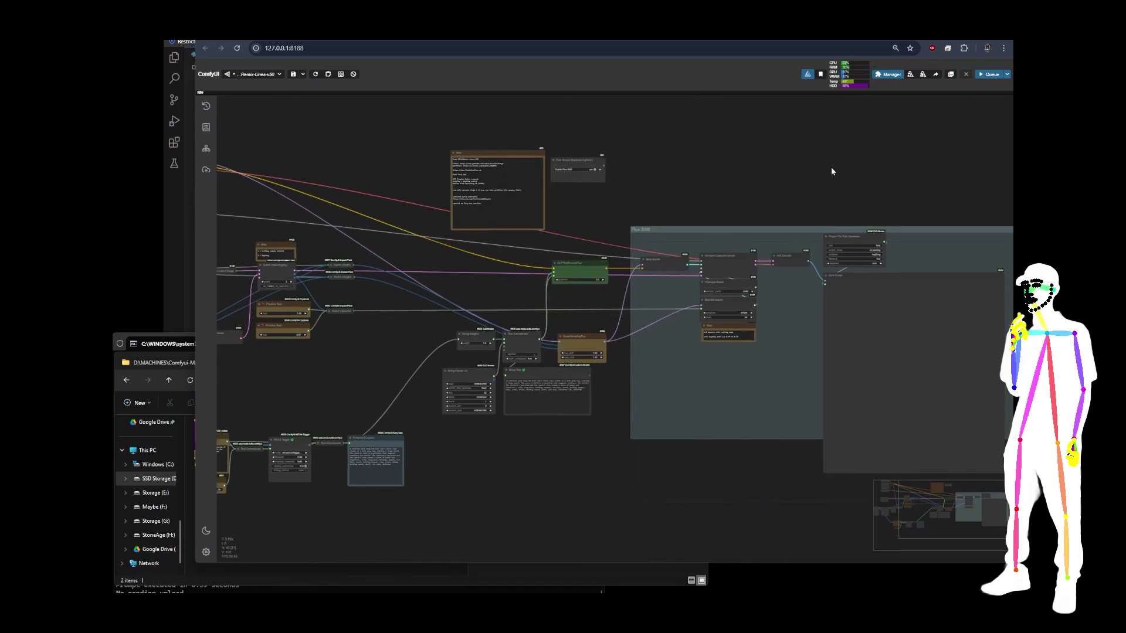
pyautogui.scroll(5, 833, 168)
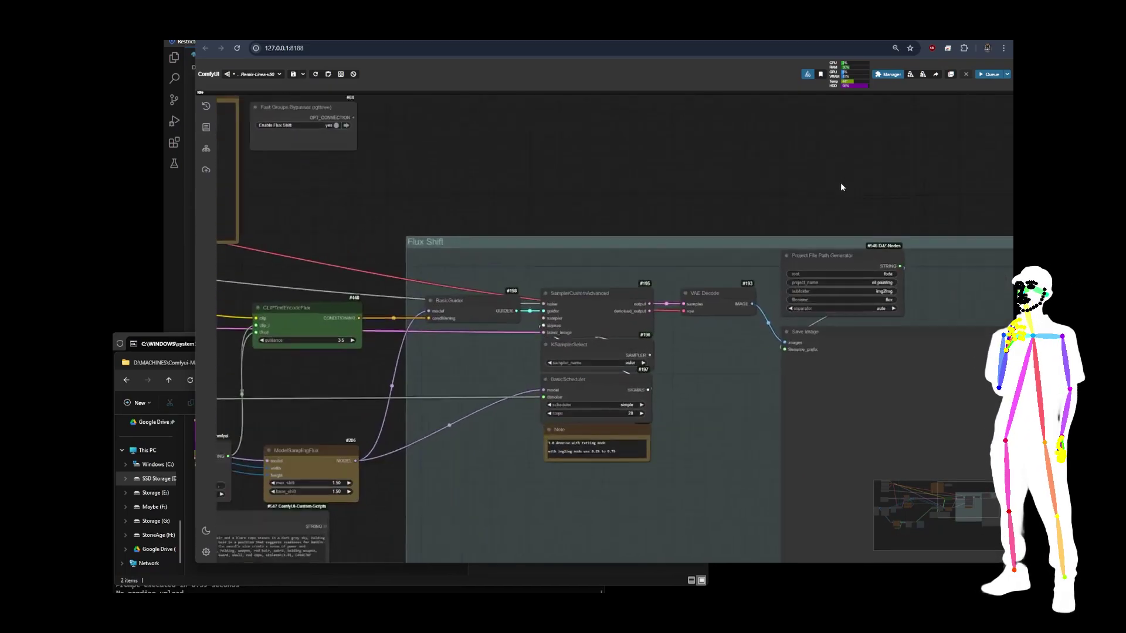
pyautogui.scroll(10, 885, 252)
pyautogui.scroll(-9, 930, 176)
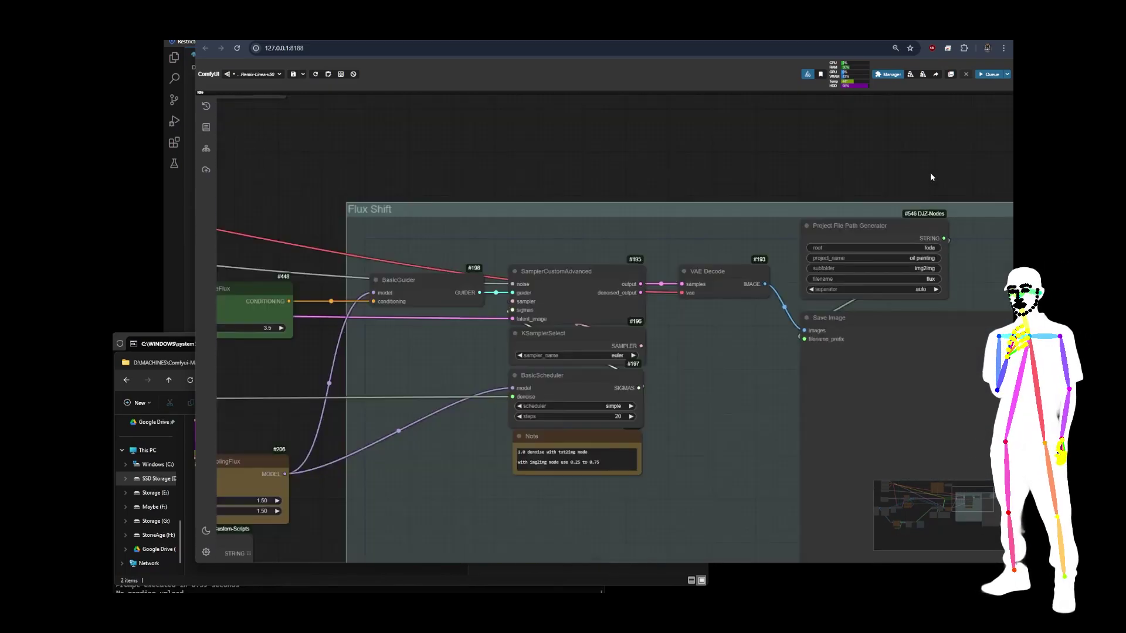
pyautogui.scroll(-8, 930, 174)
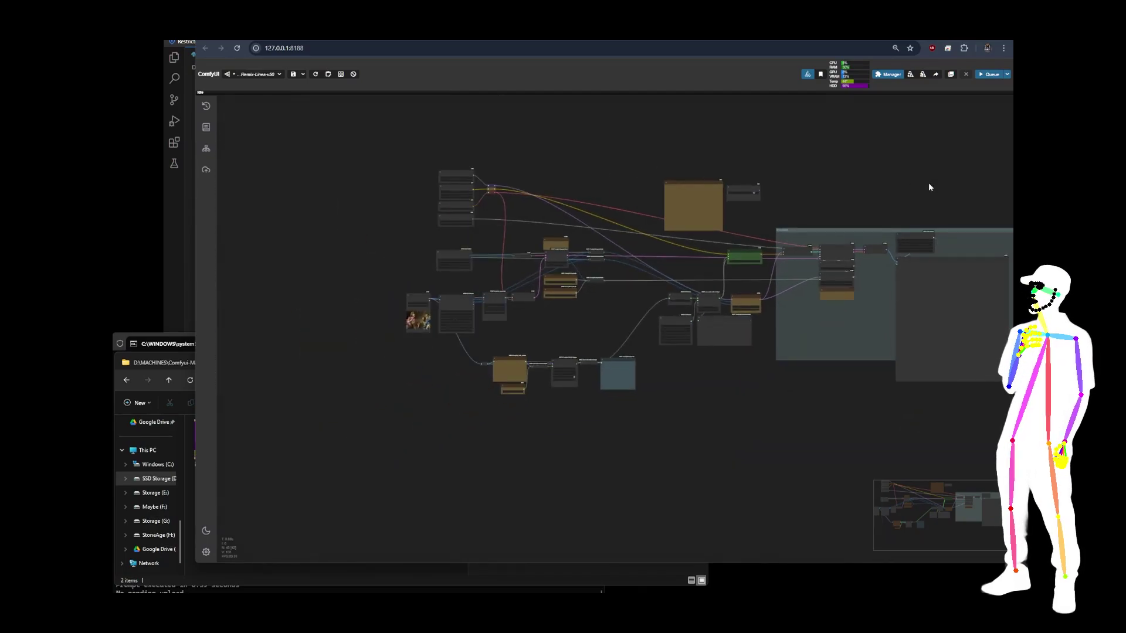
pyautogui.moveTo(930, 186); pyautogui.dragTo(853, 199)
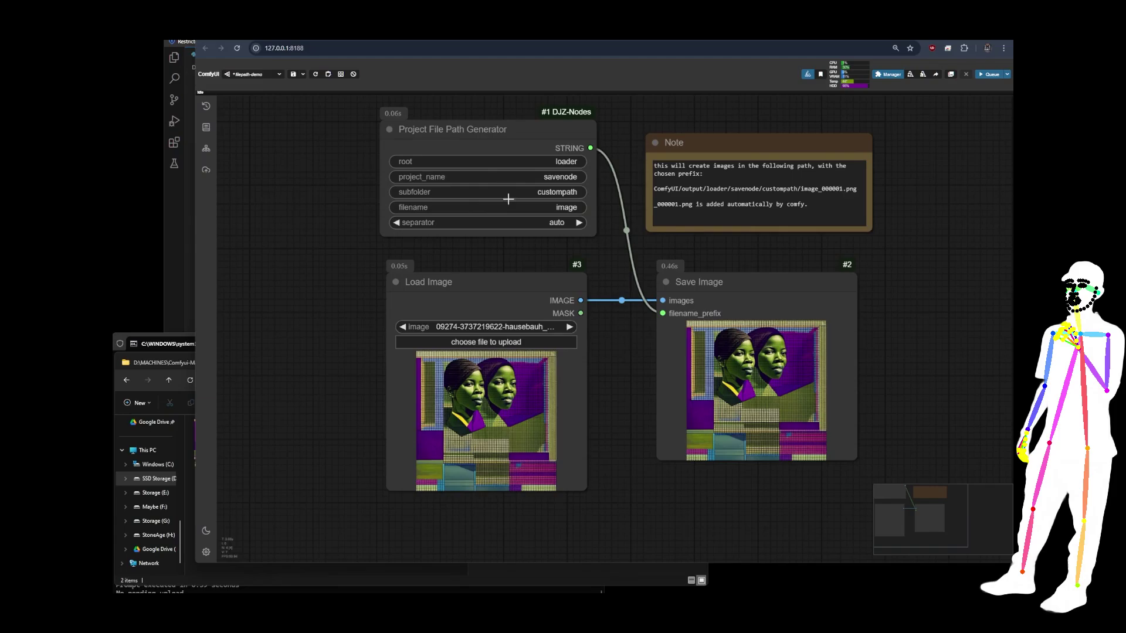
# Select the Project File Path Generator node to show its link to Save Image's filename prefix
pyautogui.click(471, 139)
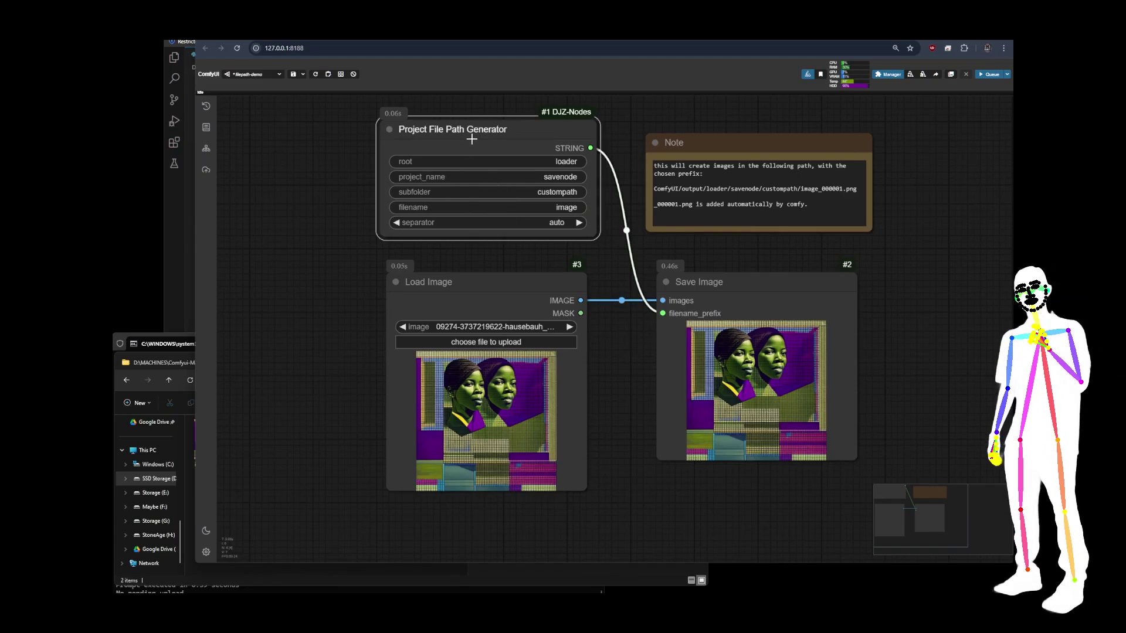